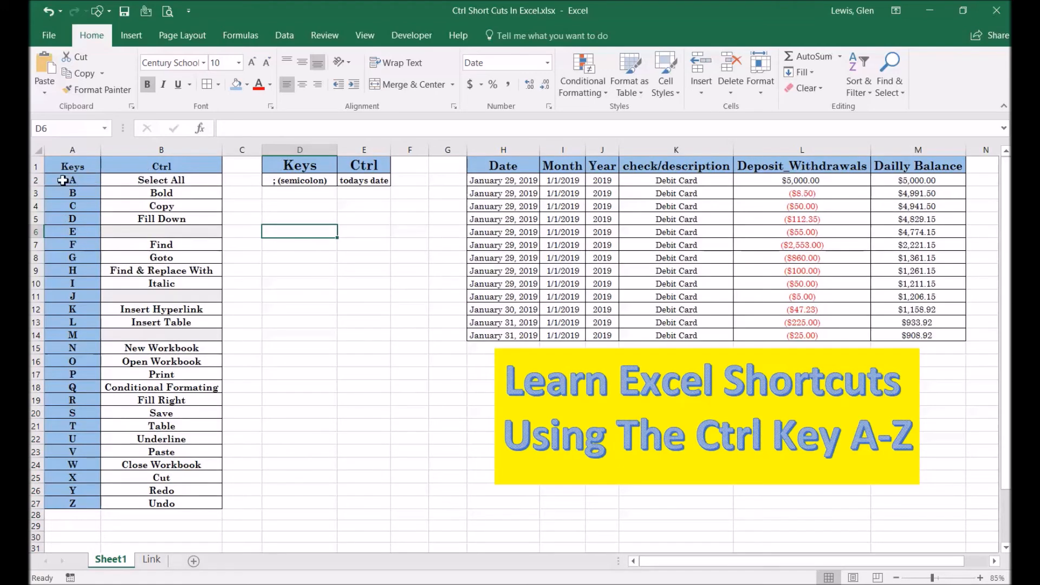
Step: Select the entire worksheet starting from the empty cell E16, and clear the selection
{"action": "left_click", "coordinate": [145, 182]}
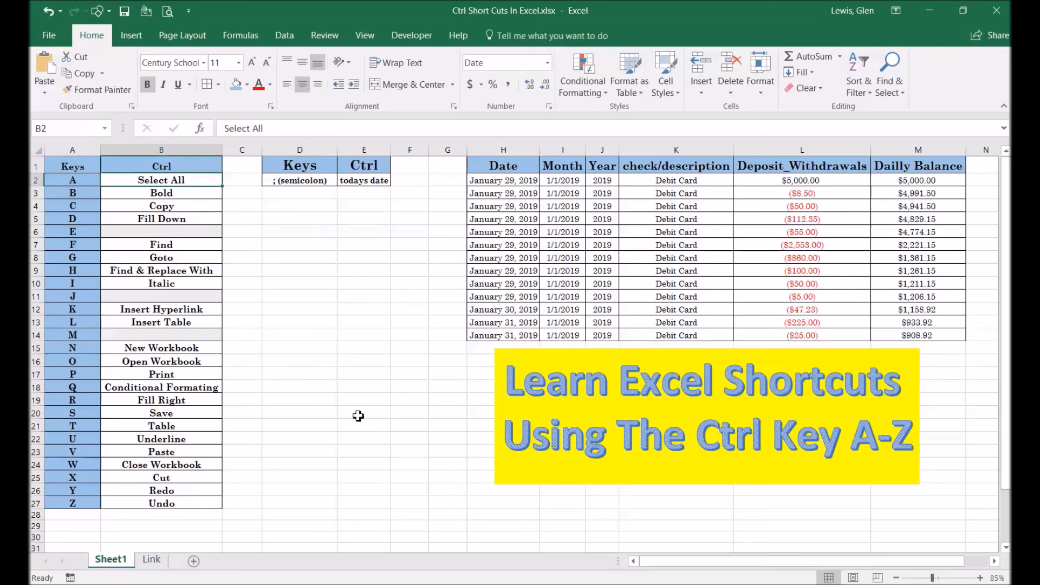
{"action": "left_click", "coordinate": [364, 359]}
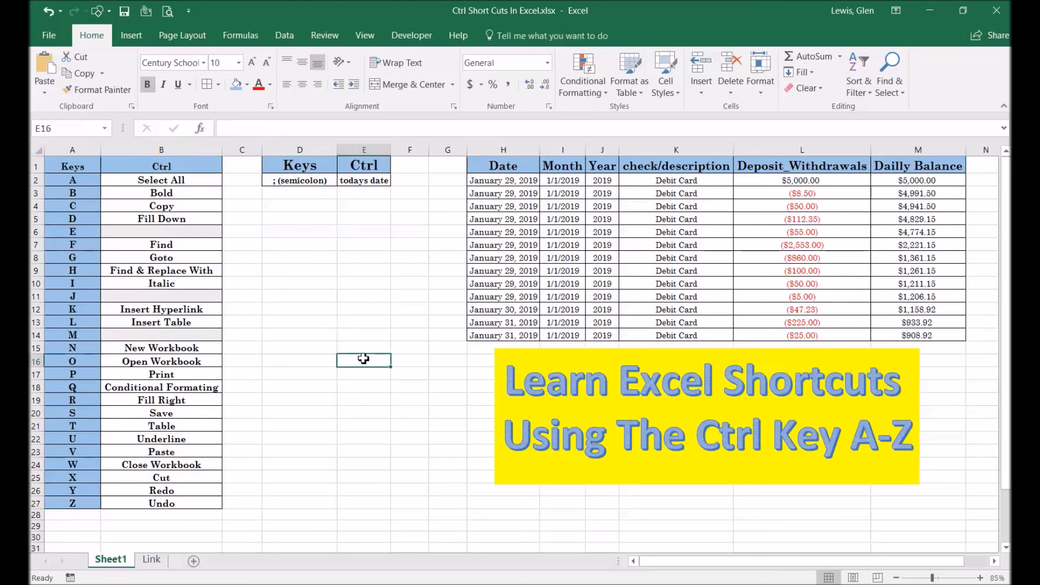
{"action": "key", "text": "ctrl+a"}
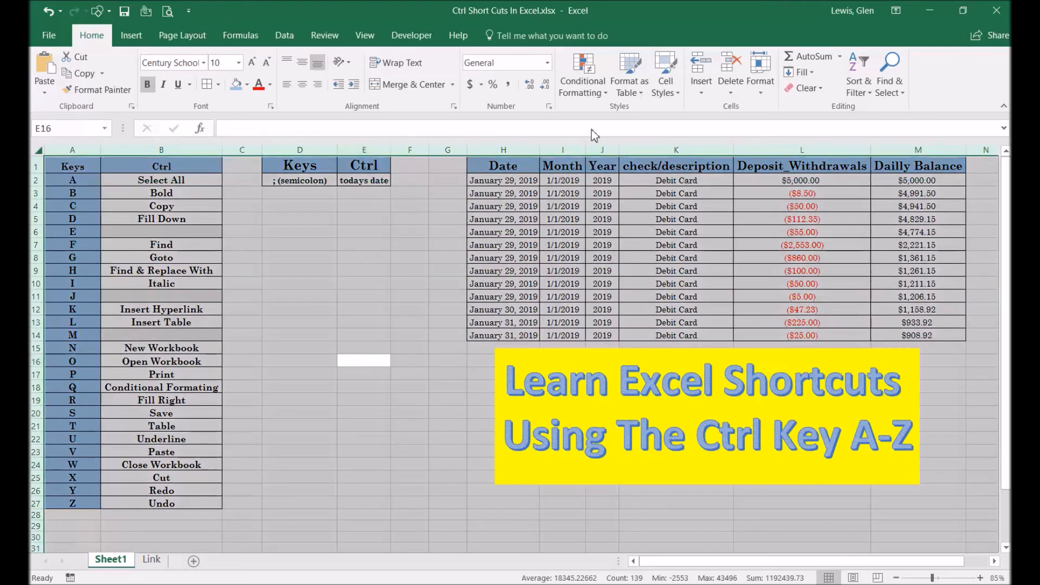
{"action": "left_click", "coordinate": [323, 308]}
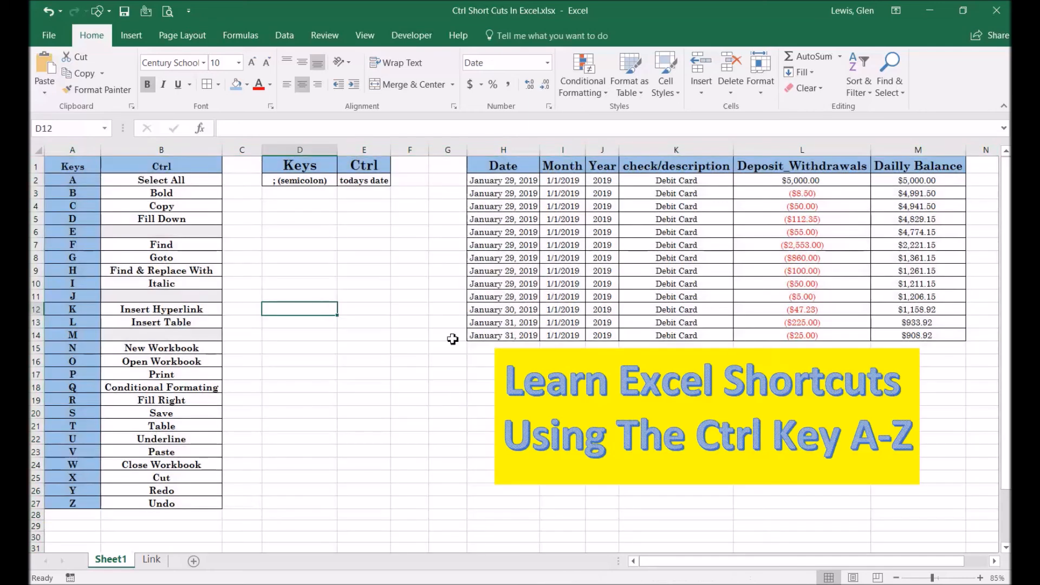
Step: Select all of the transactions table in columns H to M, and likewise the whole shortcut list in columns A and B
{"action": "left_click", "coordinate": [670, 257]}
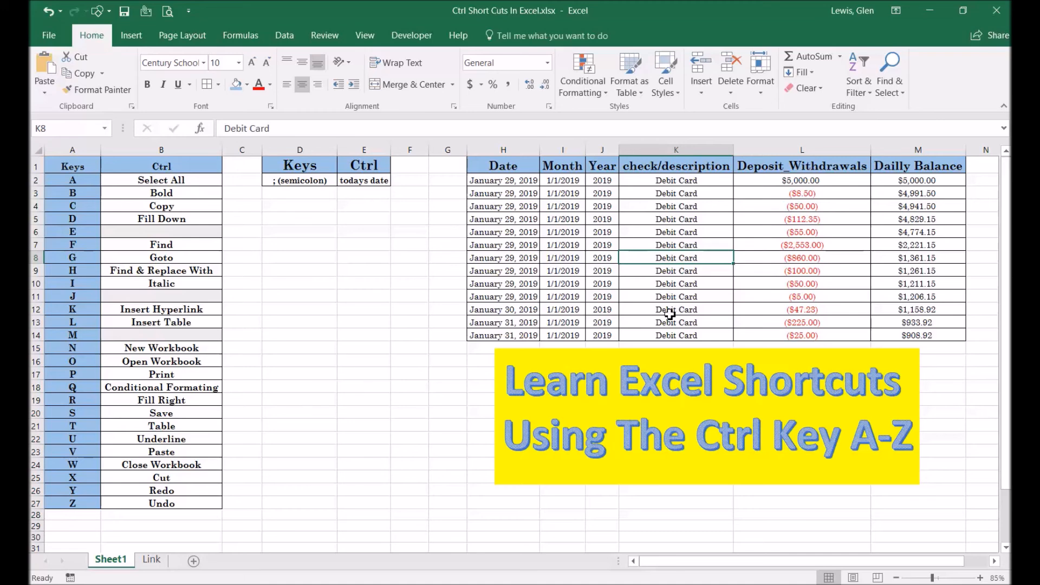
{"action": "key", "text": "ctrl+a"}
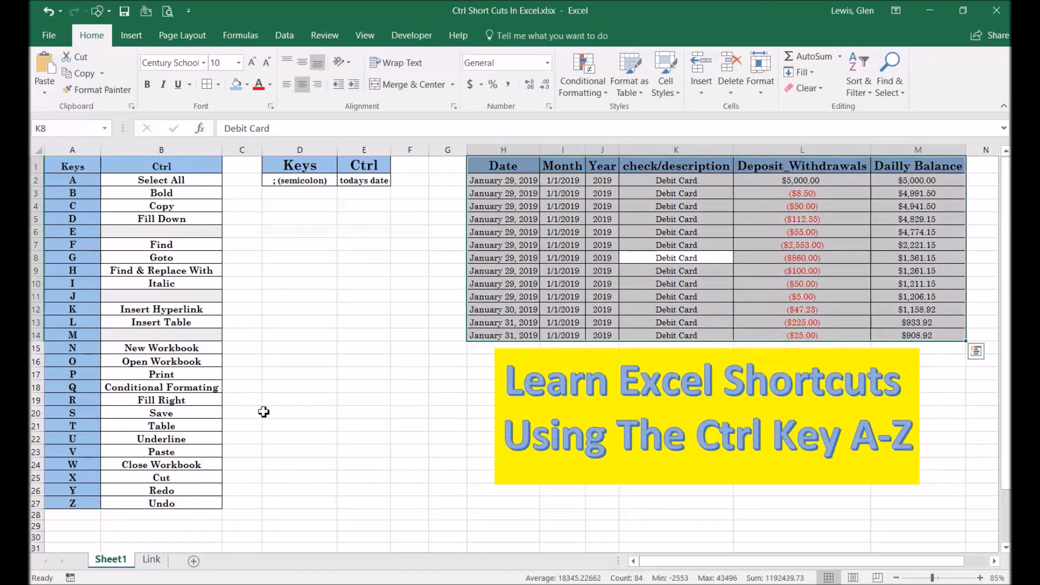
{"action": "left_click", "coordinate": [150, 285]}
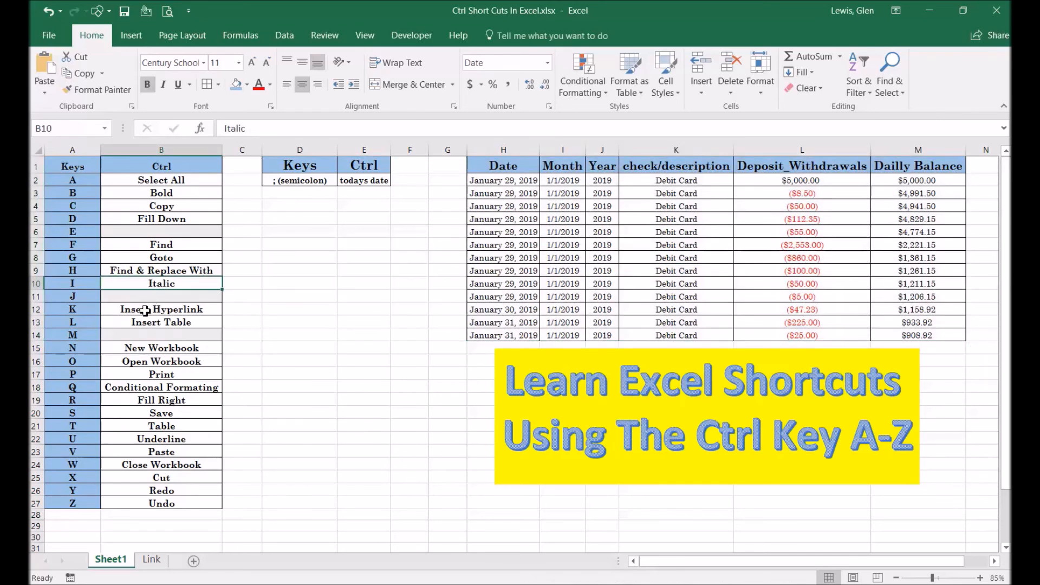
{"action": "key", "text": "ctrl+a"}
{"action": "left_click", "coordinate": [304, 273]}
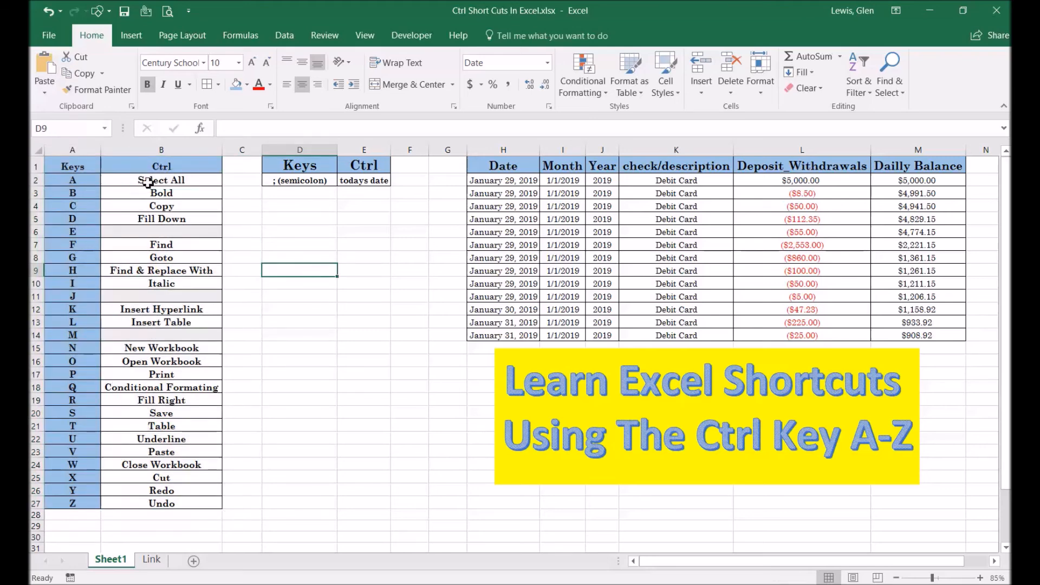
Step: Toggle bold on and off for cell B3, leaving its text unbolded
{"action": "left_click", "coordinate": [151, 196]}
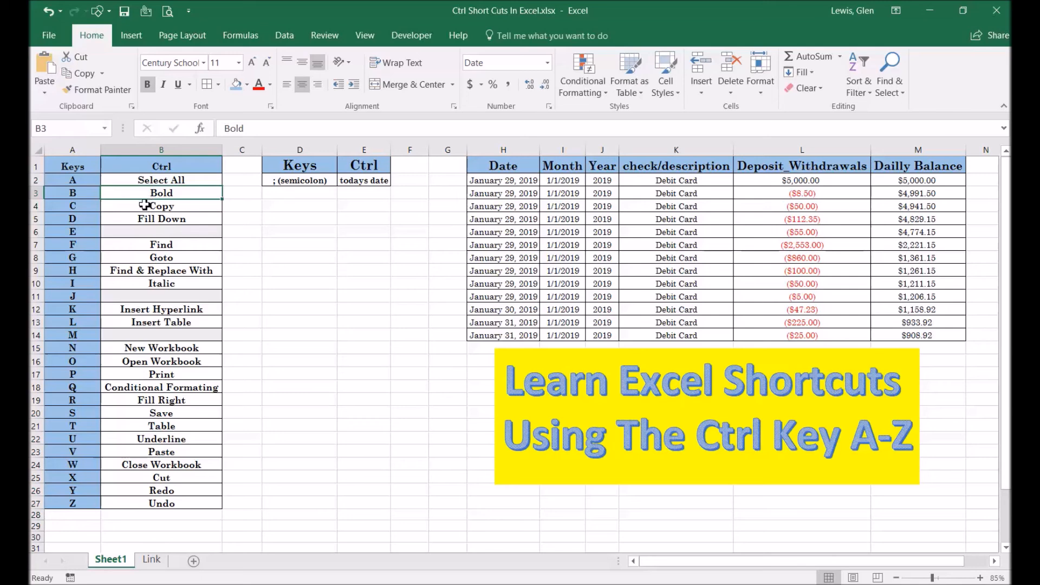
{"action": "key", "text": "ctrl+b"}
{"action": "key", "text": "ctrl+b"}
{"action": "key", "text": "ctrl+b"}
{"action": "key", "text": "ctrl+b"}
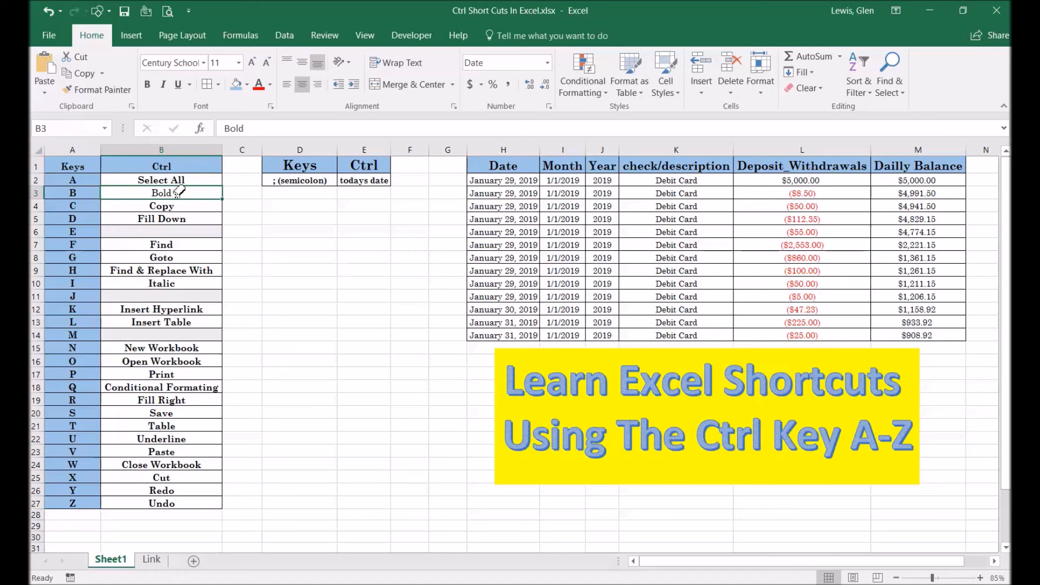
Step: Copy cell B4 into C4 and remove the pasted text
{"action": "left_click", "coordinate": [159, 210]}
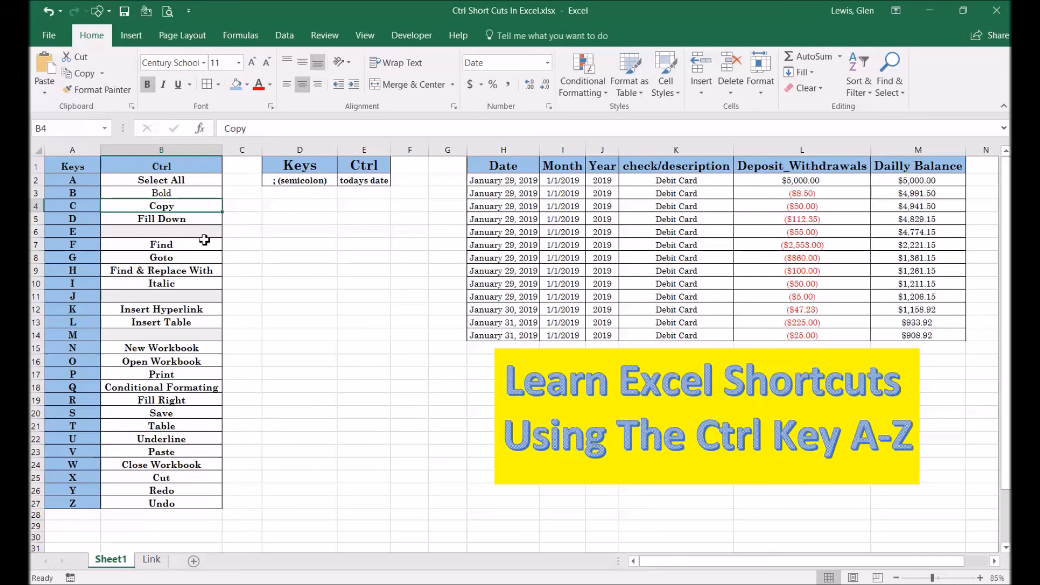
{"action": "key", "text": "ctrl+c"}
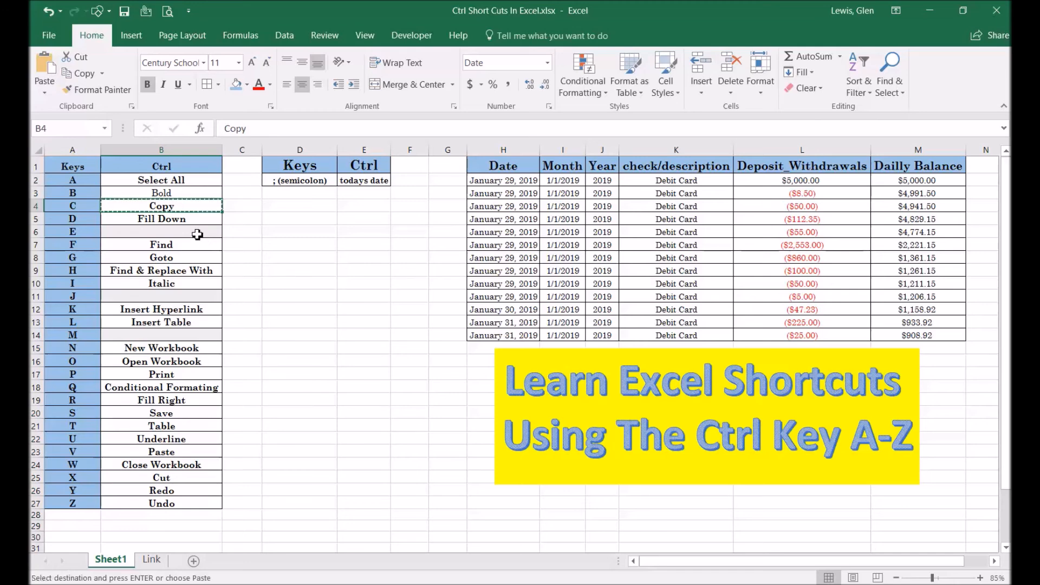
{"action": "left_click", "coordinate": [243, 207]}
{"action": "key", "text": "ctrl+v"}
{"action": "key", "text": "ctrl+z"}
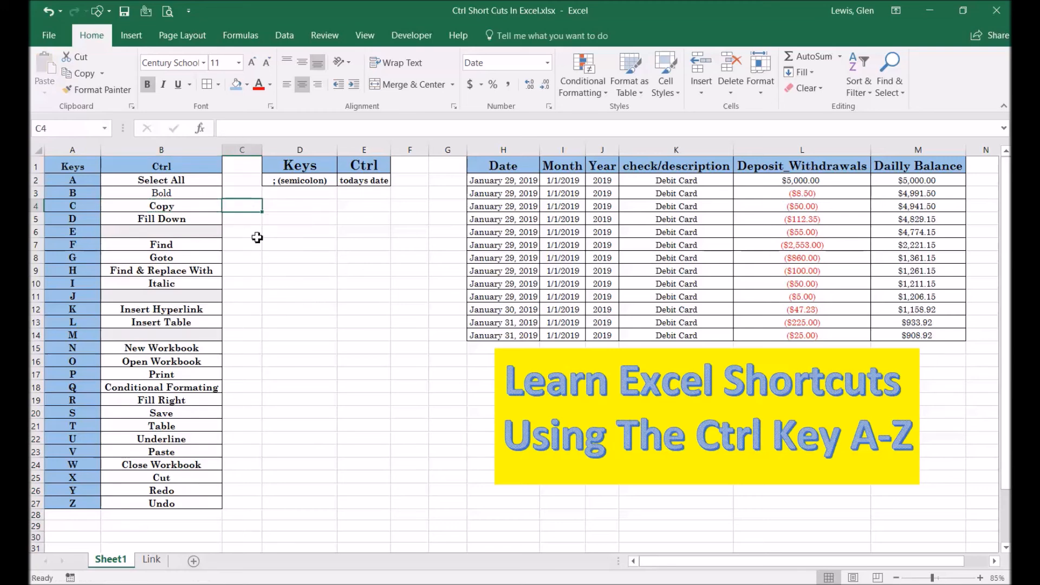
Step: Fill cell B6 down from B5 and undo the fill
{"action": "left_click", "coordinate": [172, 221]}
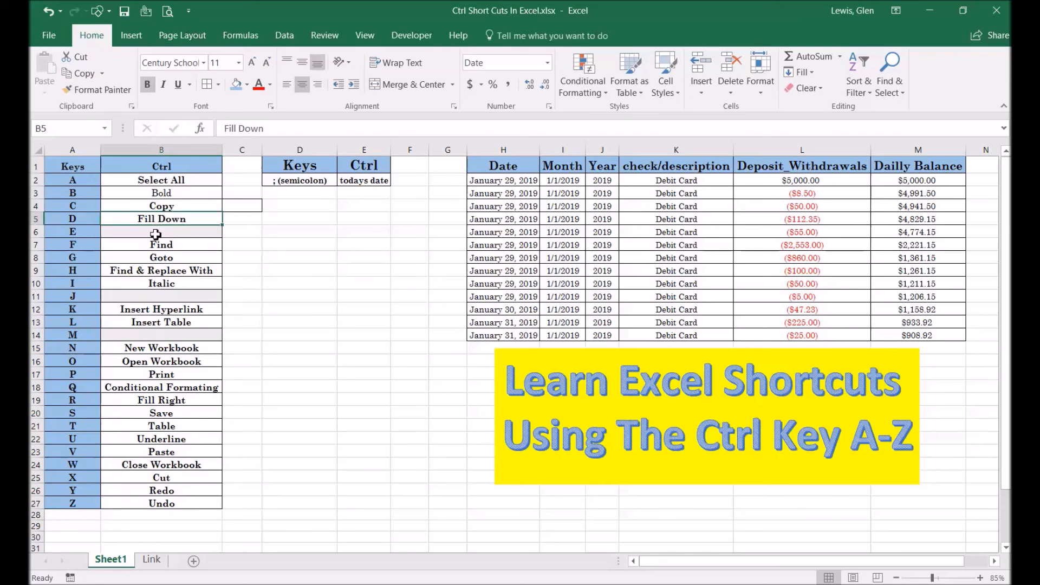
{"action": "left_click", "coordinate": [157, 232]}
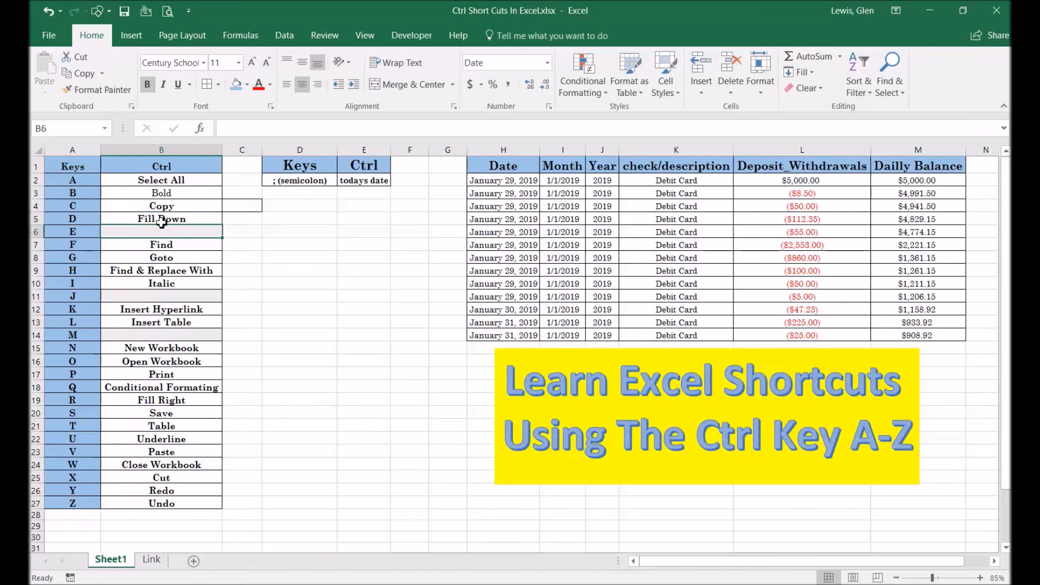
{"action": "key", "text": "ctrl+d"}
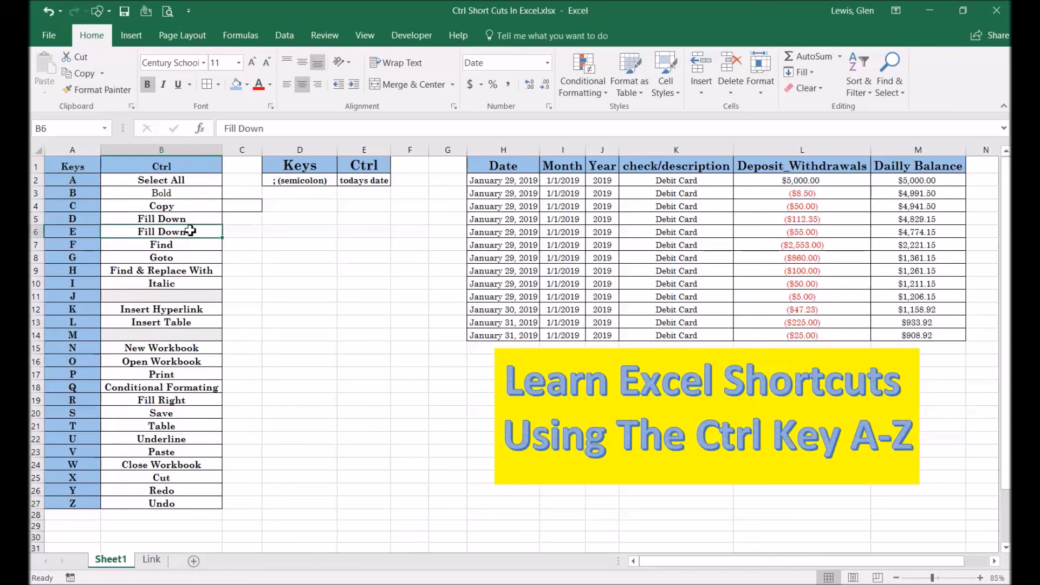
{"action": "left_click", "coordinate": [51, 14]}
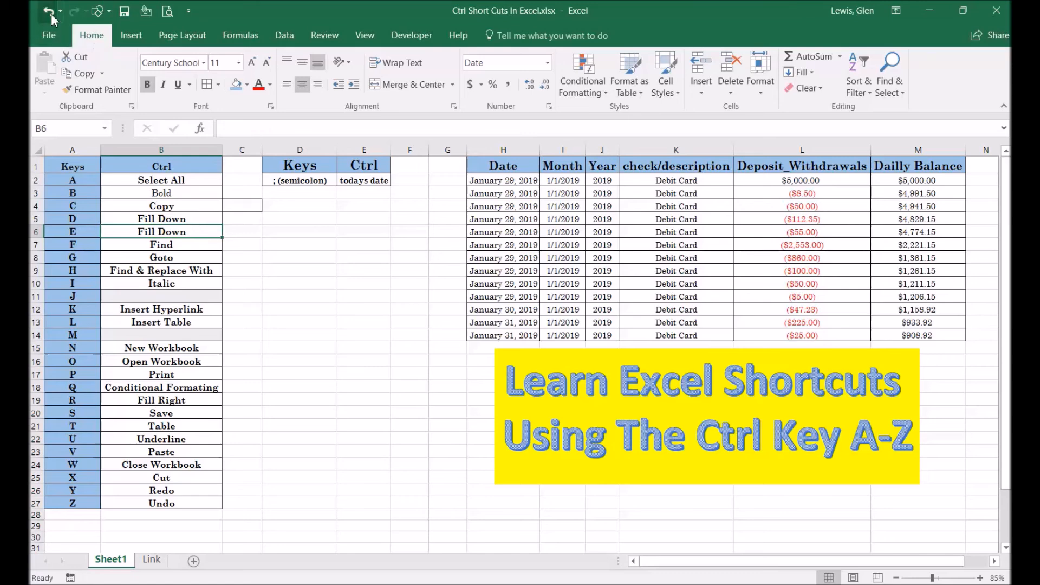
Step: Fill cell E3 down from E2 and clear the filled text
{"action": "left_click", "coordinate": [365, 198]}
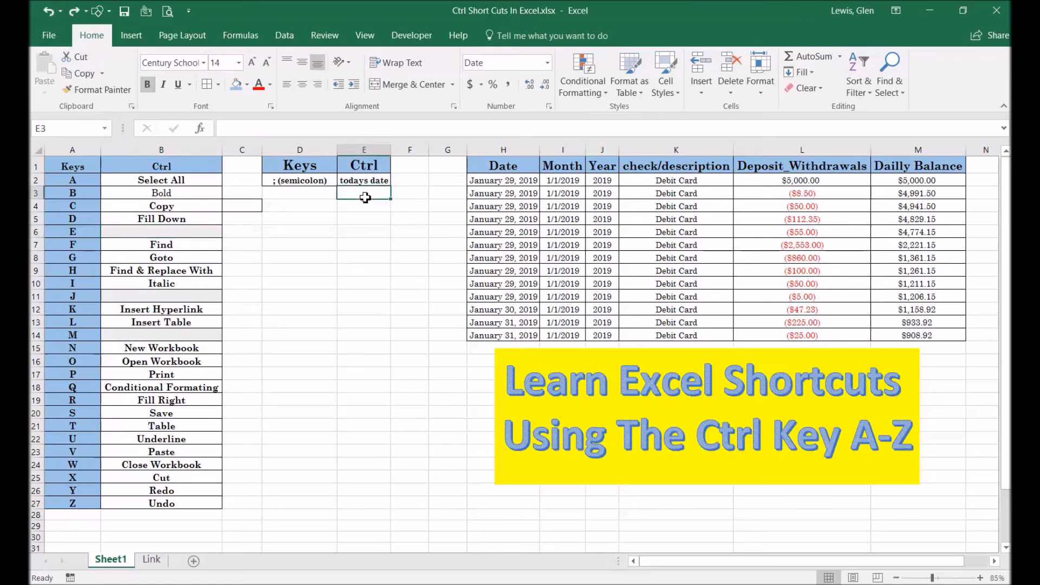
{"action": "key", "text": "ctrl+d"}
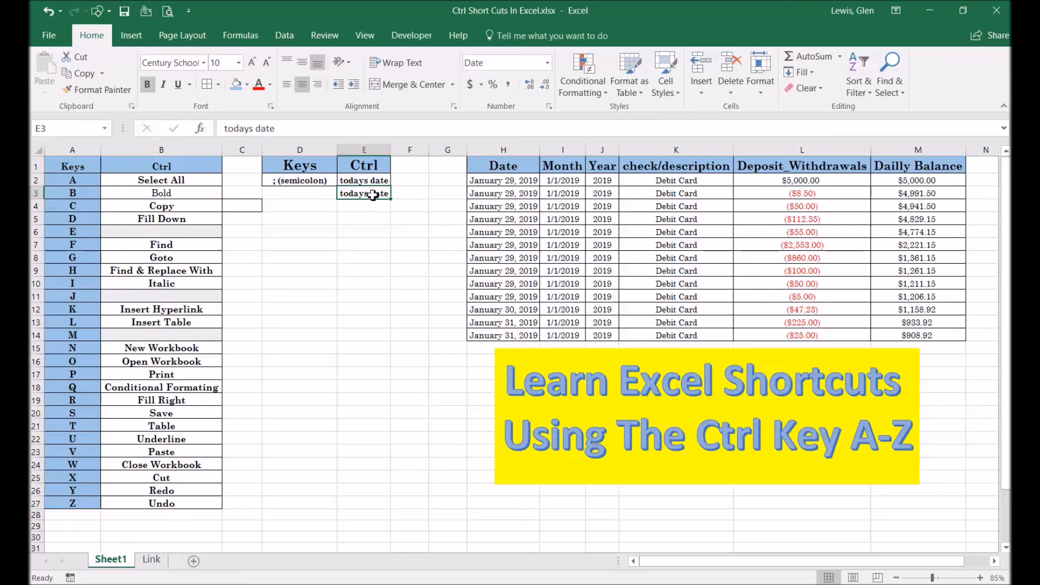
{"action": "key", "text": "Delete"}
{"action": "left_click", "coordinate": [171, 231]}
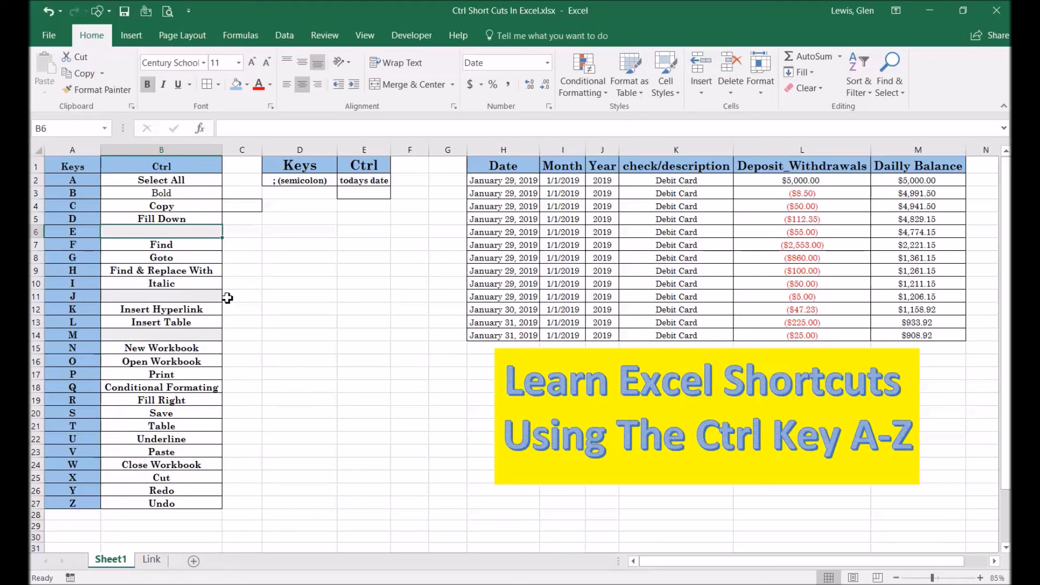
Step: Search the sheet for "Debit" and move through several matches in the check/description column
{"action": "left_click", "coordinate": [180, 249]}
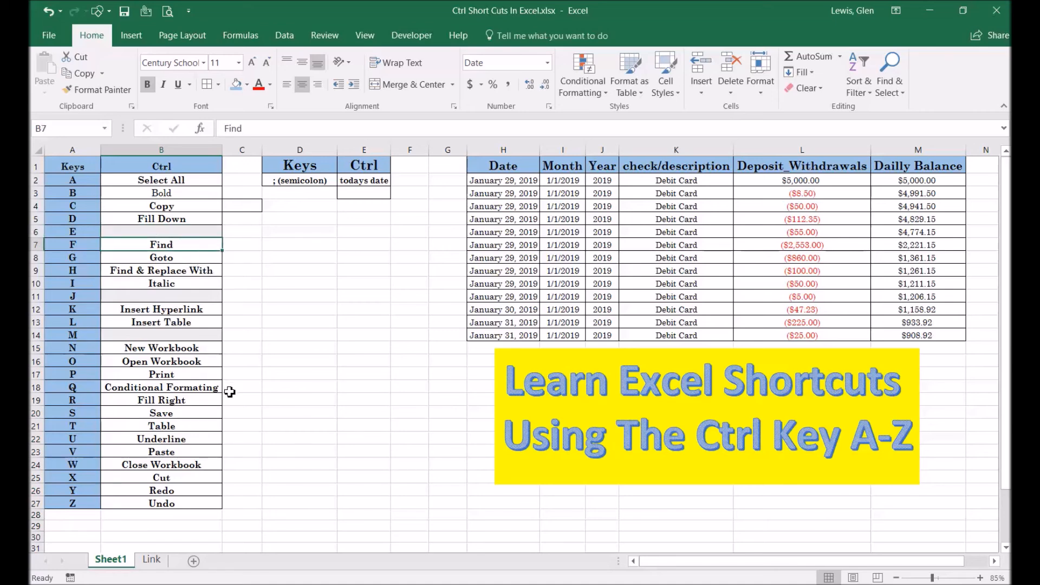
{"action": "left_click", "coordinate": [306, 246]}
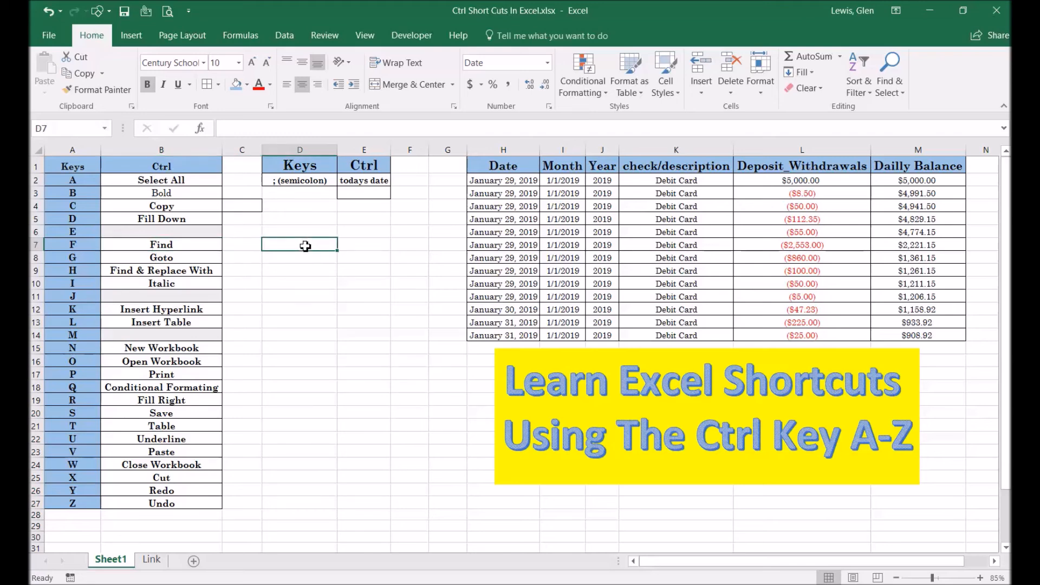
{"action": "key", "text": "ctrl+f"}
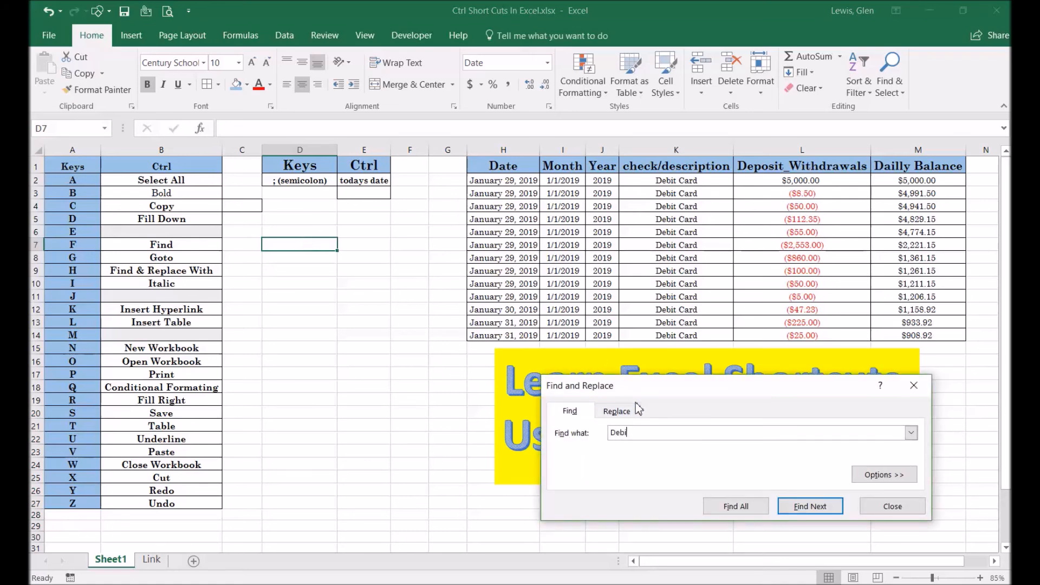
{"action": "key", "text": "Return"}
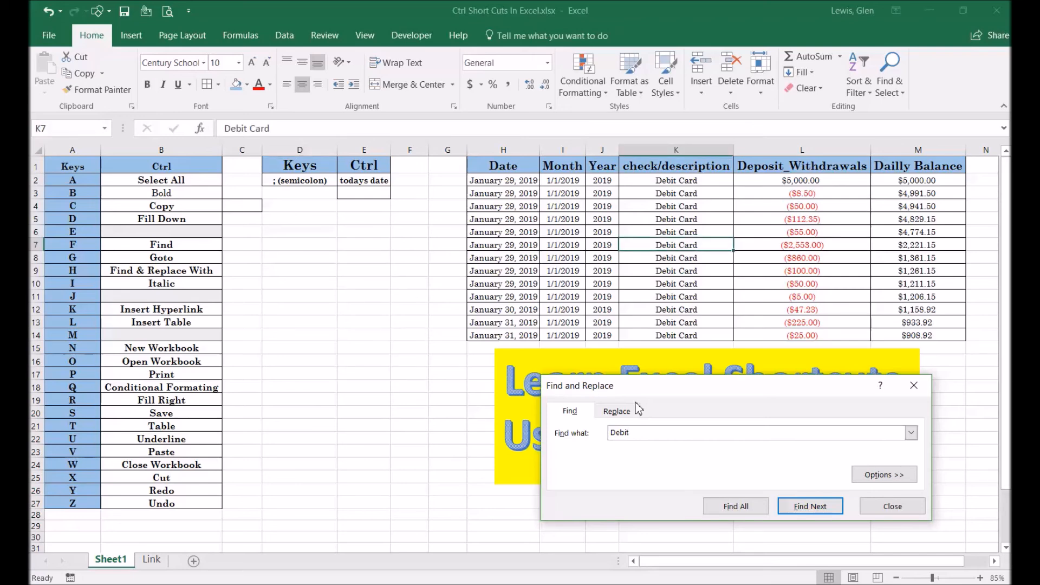
{"action": "key", "text": "Return"}
{"action": "key", "text": "Return"}
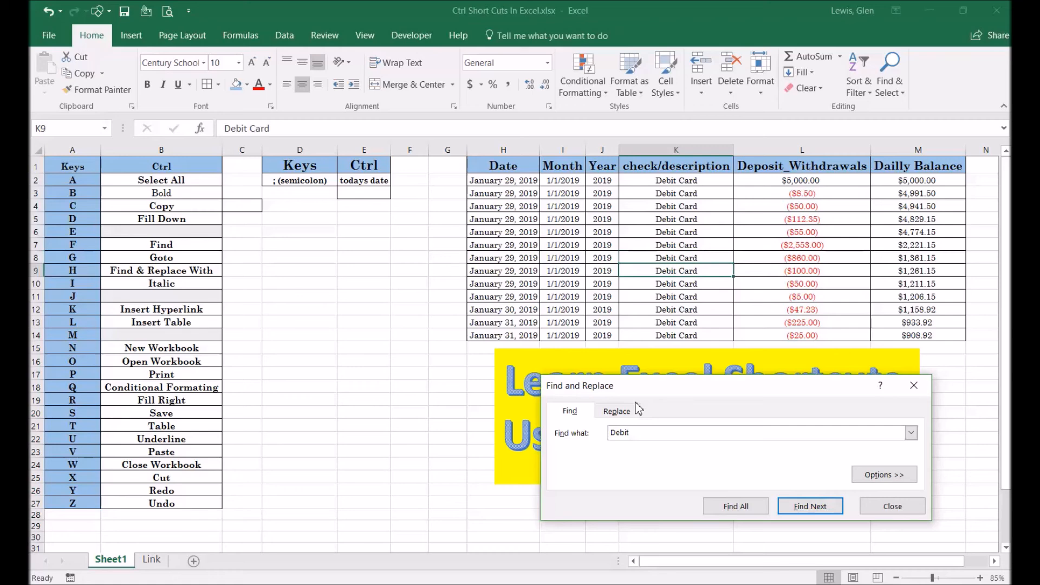
Step: List all matches for "Debit" and close the Find and Replace dialog
{"action": "left_click", "coordinate": [736, 507]}
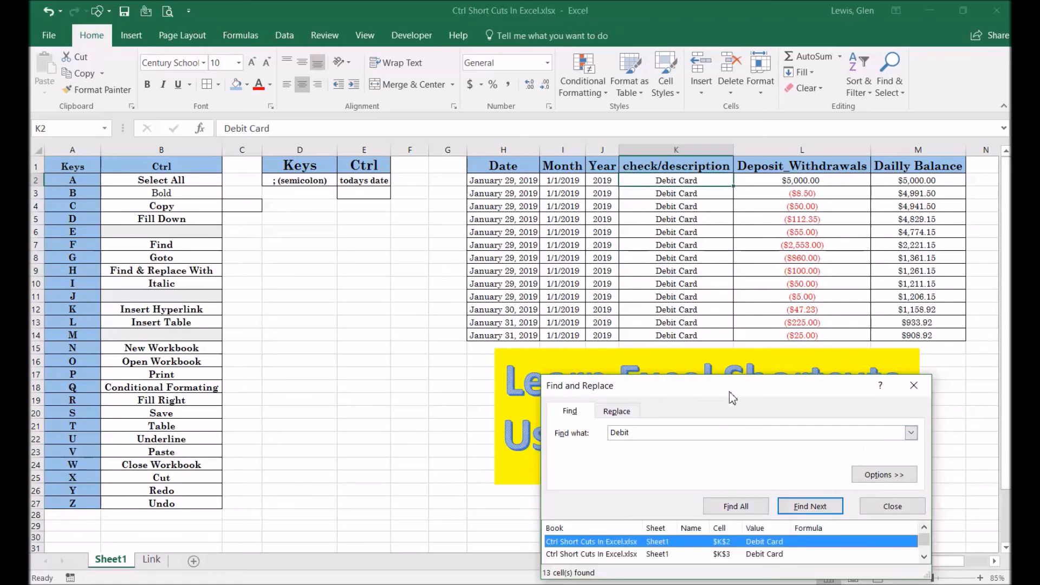
{"action": "left_click_drag", "start_coordinate": [729, 391], "coordinate": [647, 316]}
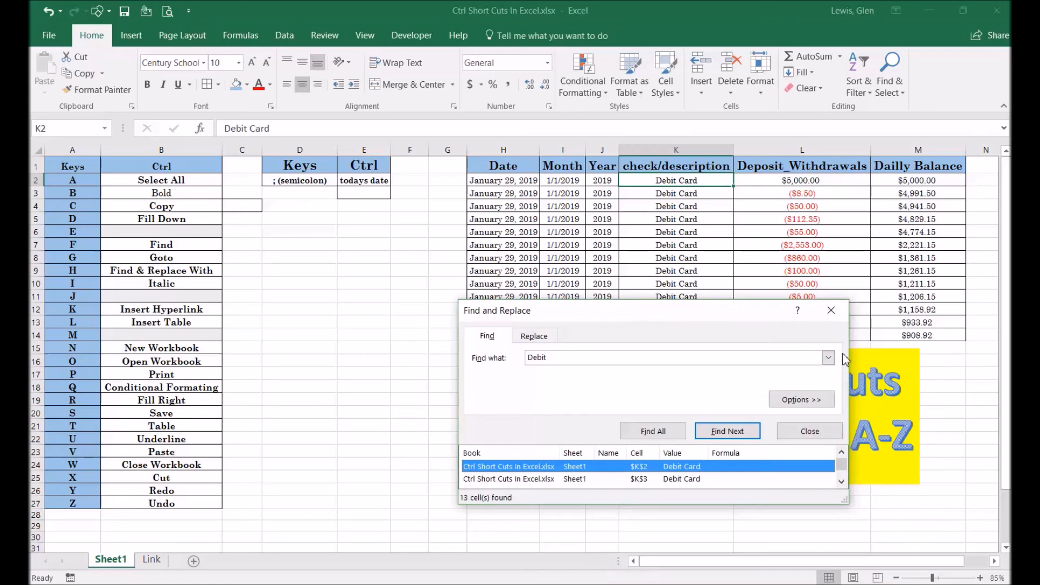
{"action": "left_click", "coordinate": [831, 309]}
{"action": "left_click", "coordinate": [529, 296]}
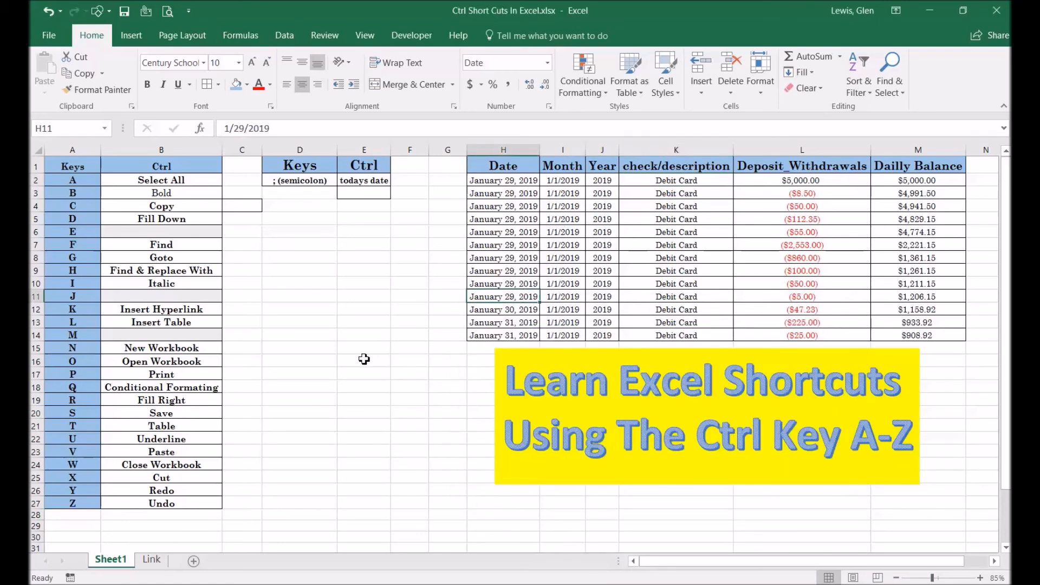
Step: Reopen Find with its extended options and turn on Match entire cell contents
{"action": "left_click", "coordinate": [380, 349]}
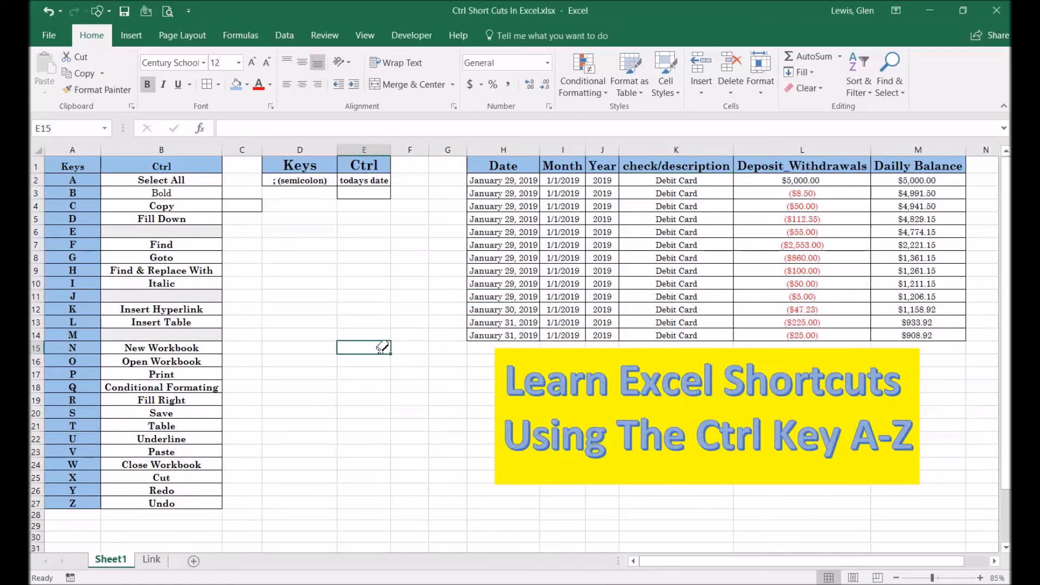
{"action": "key", "text": "ctrl+f"}
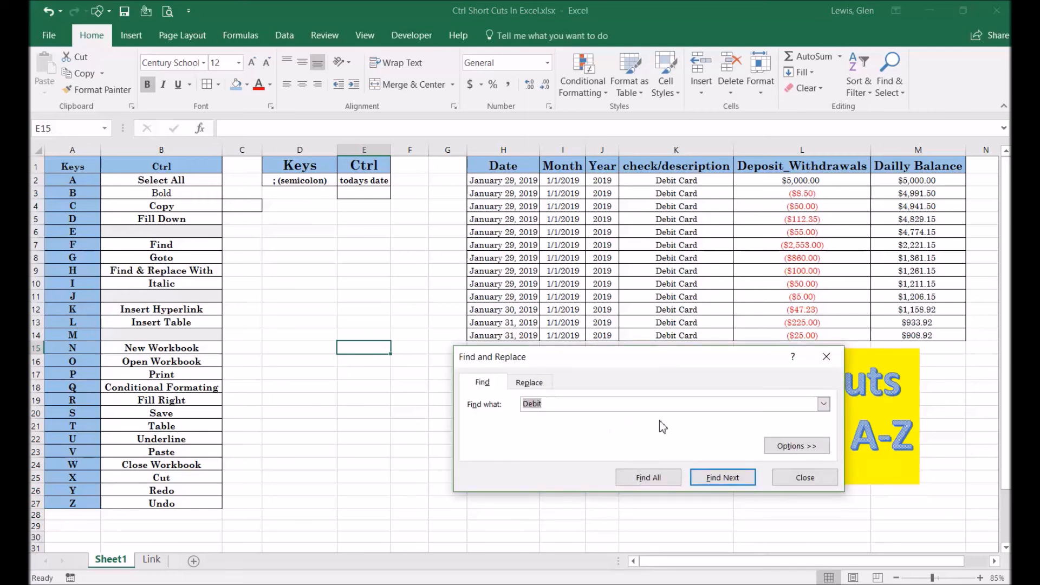
{"action": "left_click", "coordinate": [817, 448]}
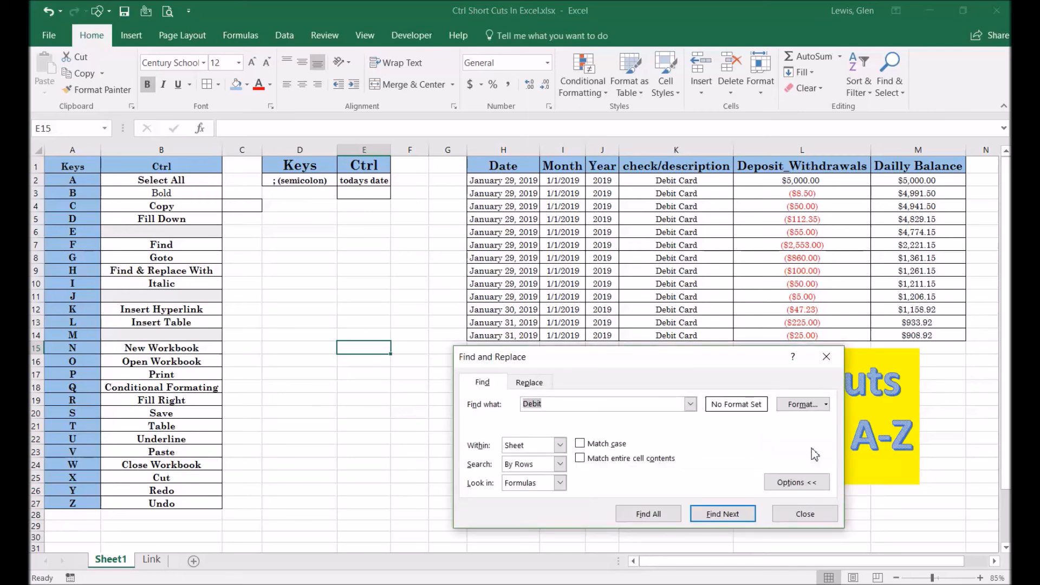
{"action": "left_click", "coordinate": [580, 457]}
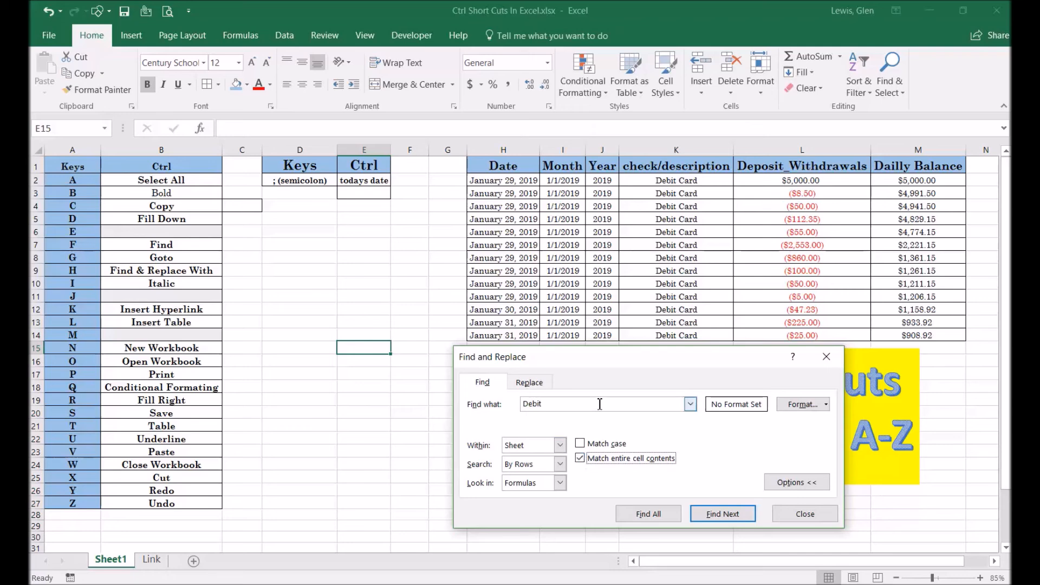
Step: Replace the search term with "sav" and search the sheet for cells matching it entirely
{"action": "left_click_drag", "start_coordinate": [558, 409], "coordinate": [508, 413]}
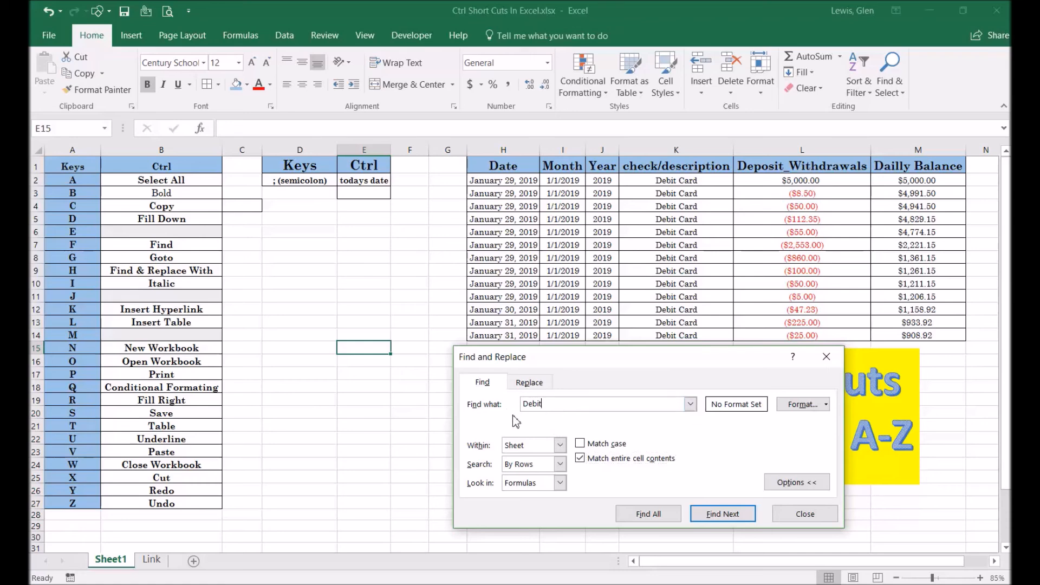
{"action": "double_click", "coordinate": [528, 405]}
{"action": "type", "text": "sav"}
{"action": "key", "text": "Return"}
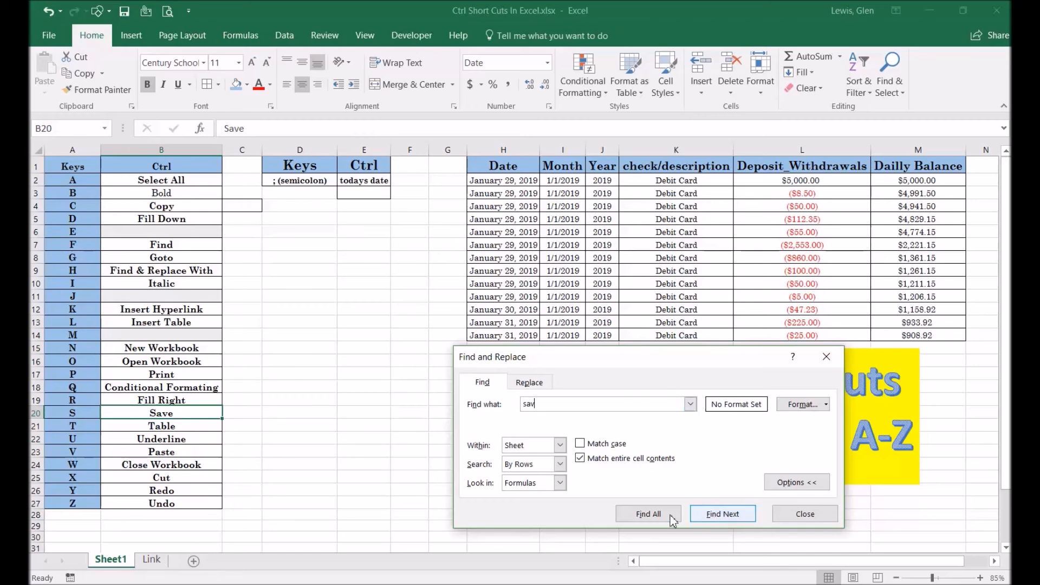
{"action": "left_click", "coordinate": [724, 517]}
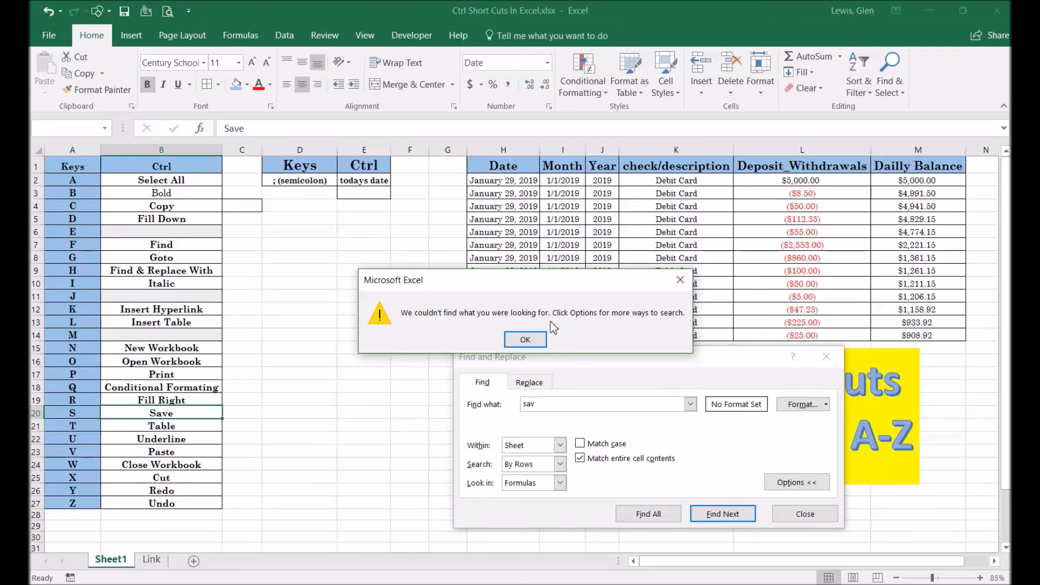
Step: Dismiss the search message and close the Find and Replace dialog
{"action": "left_click", "coordinate": [680, 281]}
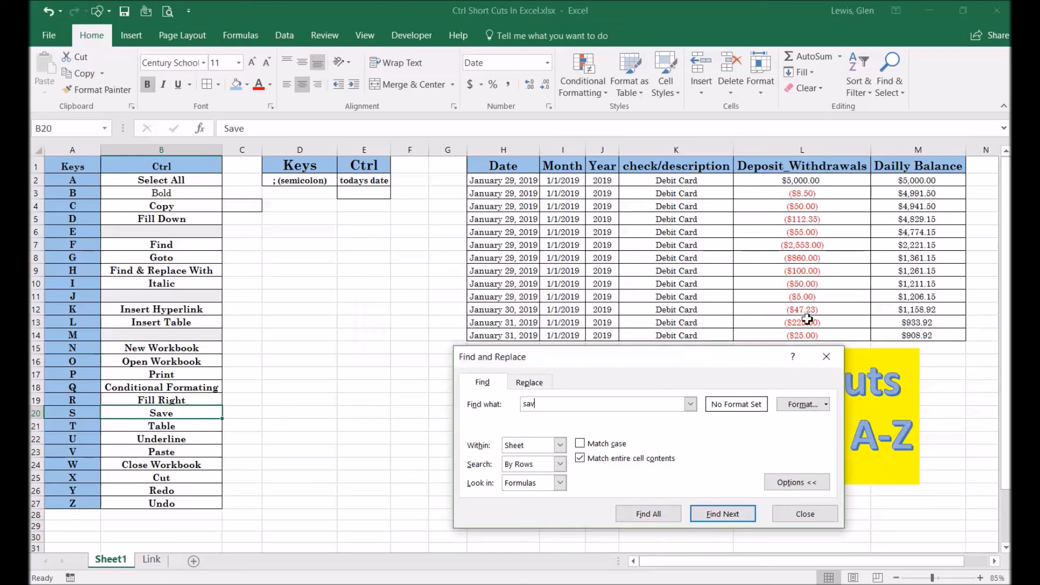
{"action": "left_click", "coordinate": [826, 357]}
{"action": "left_click", "coordinate": [294, 272]}
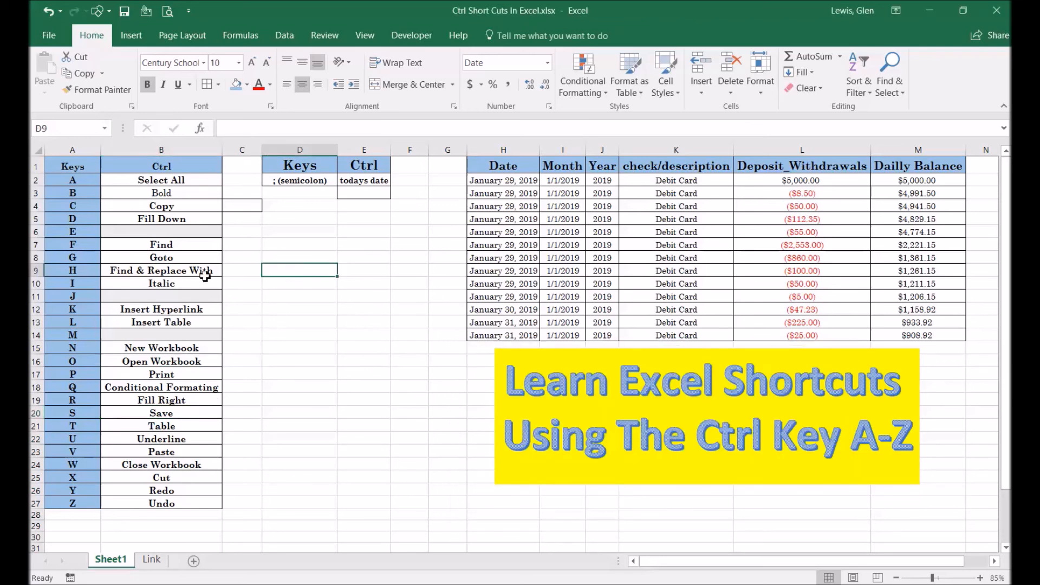
Step: Open the Go To dialog to view its listed references and close it without jumping anywhere
{"action": "left_click", "coordinate": [136, 259]}
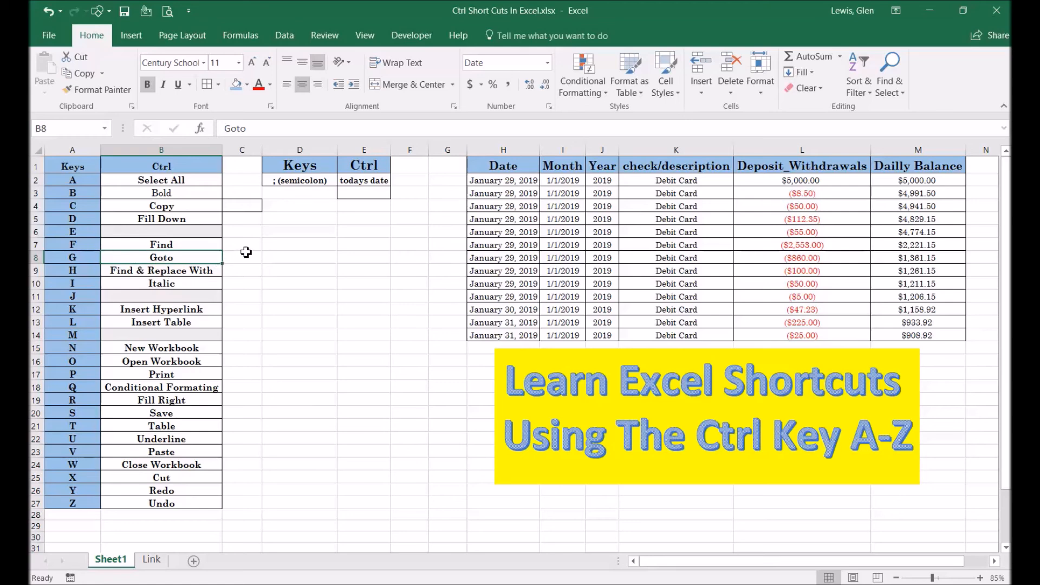
{"action": "key", "text": "ctrl+g"}
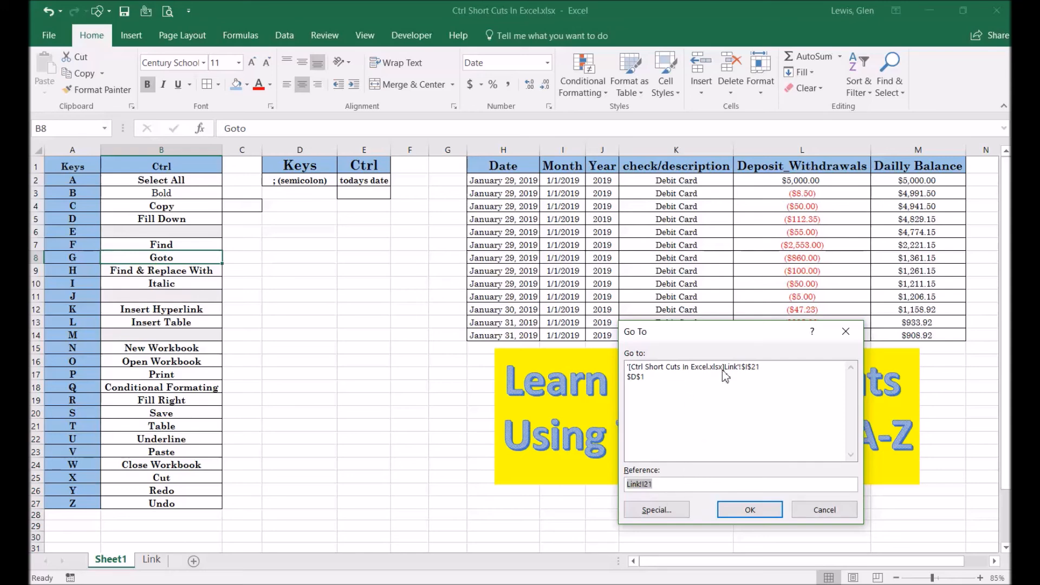
{"action": "left_click", "coordinate": [846, 331]}
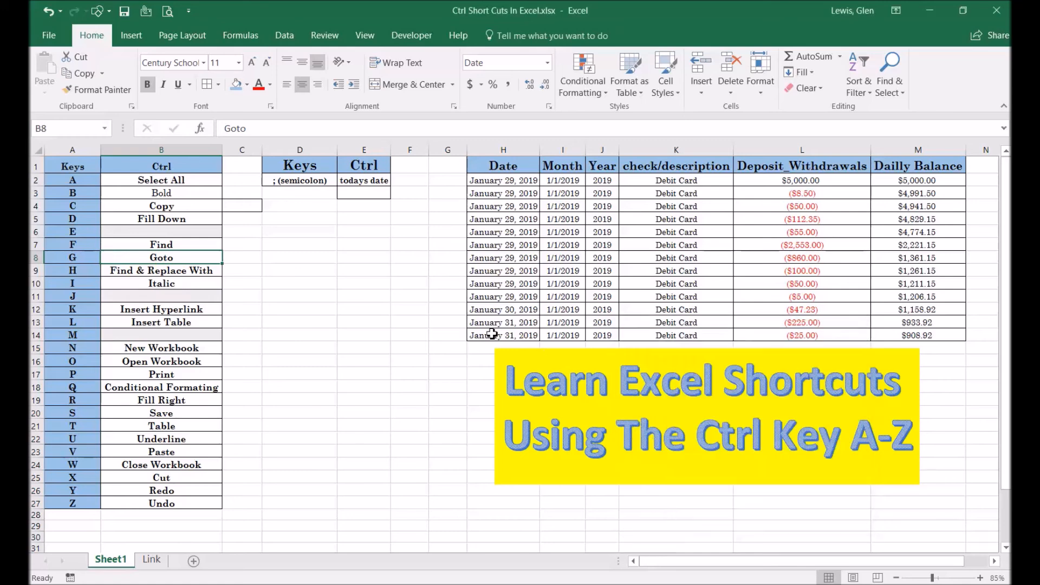
{"action": "left_click", "coordinate": [281, 449]}
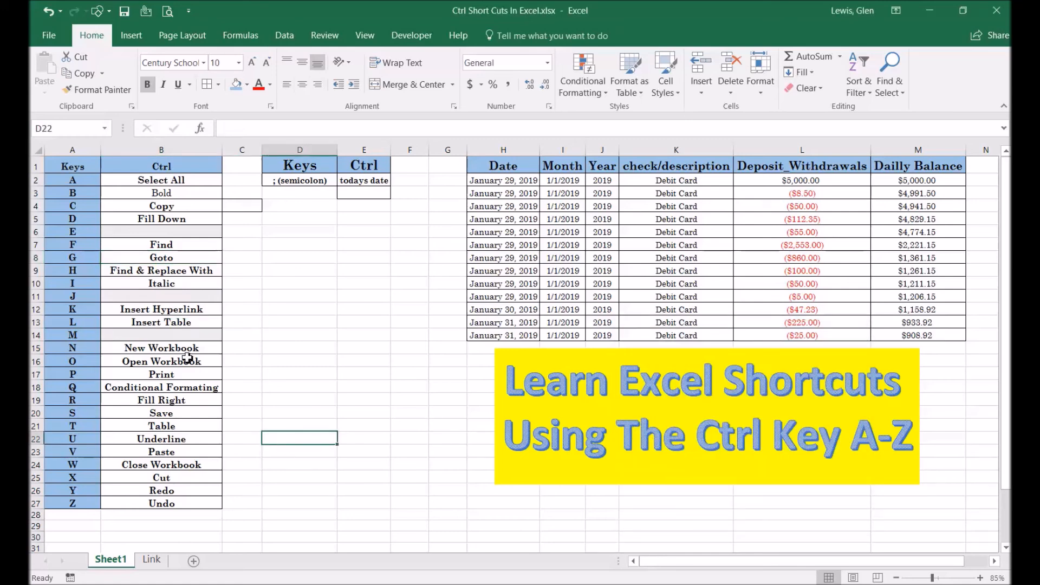
Step: Replace "Debit Card" with "TO" in three check/description cells, one match at a time, and close Find and Replace
{"action": "left_click", "coordinate": [163, 270]}
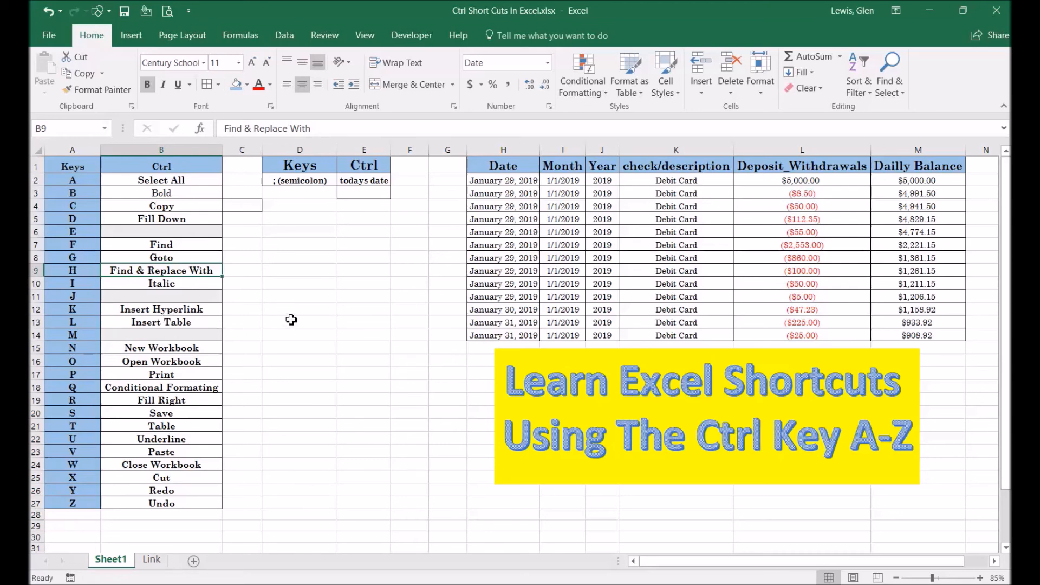
{"action": "key", "text": "ctrl+h"}
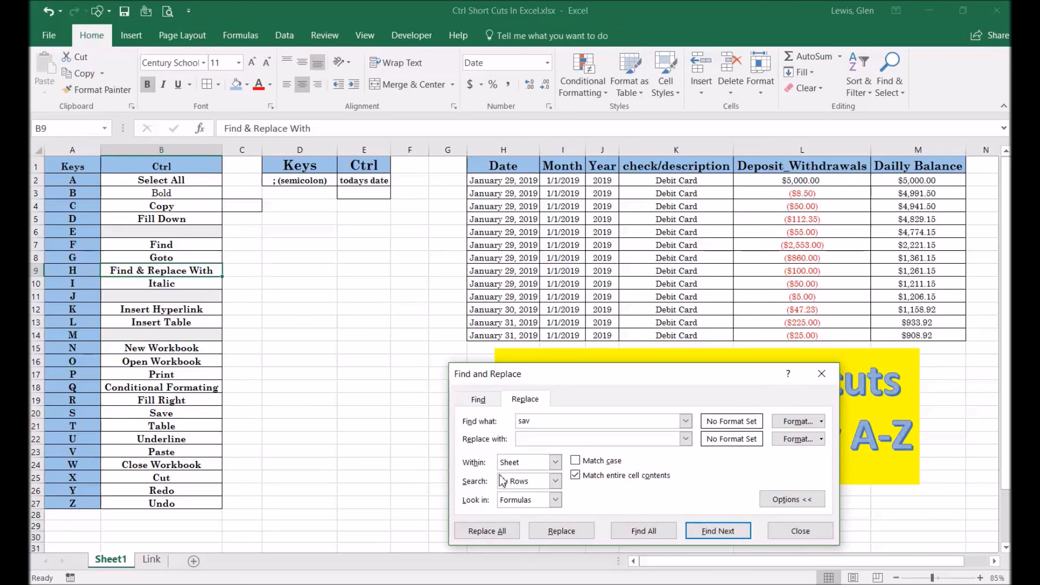
{"action": "left_click", "coordinate": [545, 422]}
{"action": "type", "text": "Debit Card"}
{"action": "left_click", "coordinate": [718, 532]}
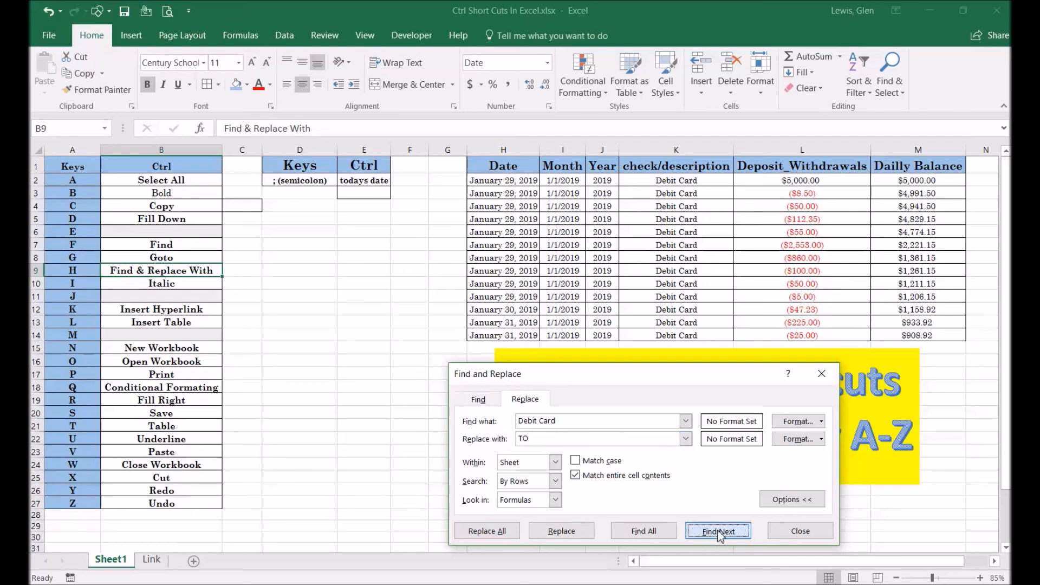
{"action": "left_click", "coordinate": [560, 531]}
{"action": "left_click", "coordinate": [561, 531]}
{"action": "left_click", "coordinate": [560, 531]}
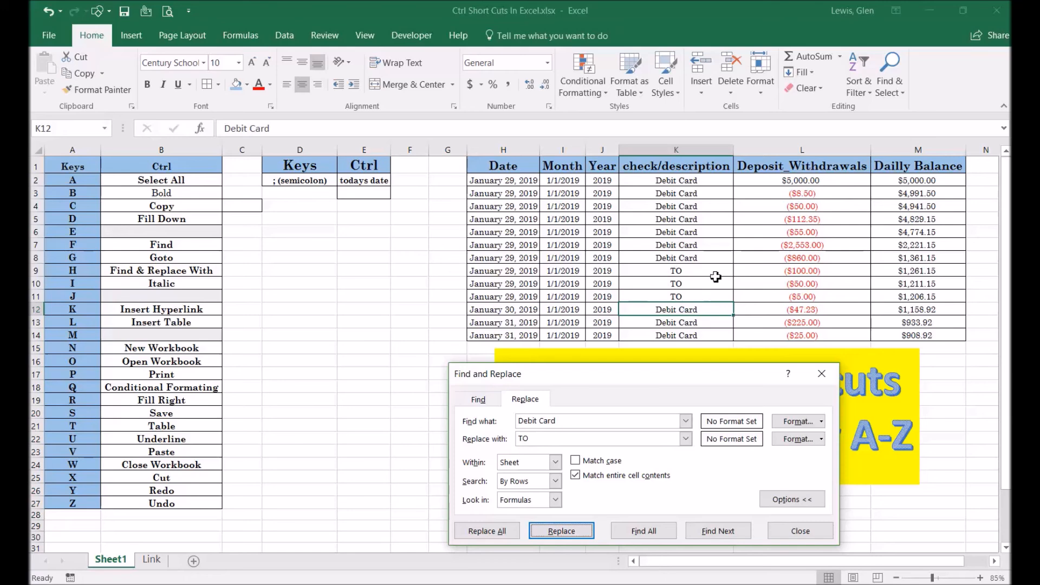
{"action": "left_click", "coordinate": [822, 374]}
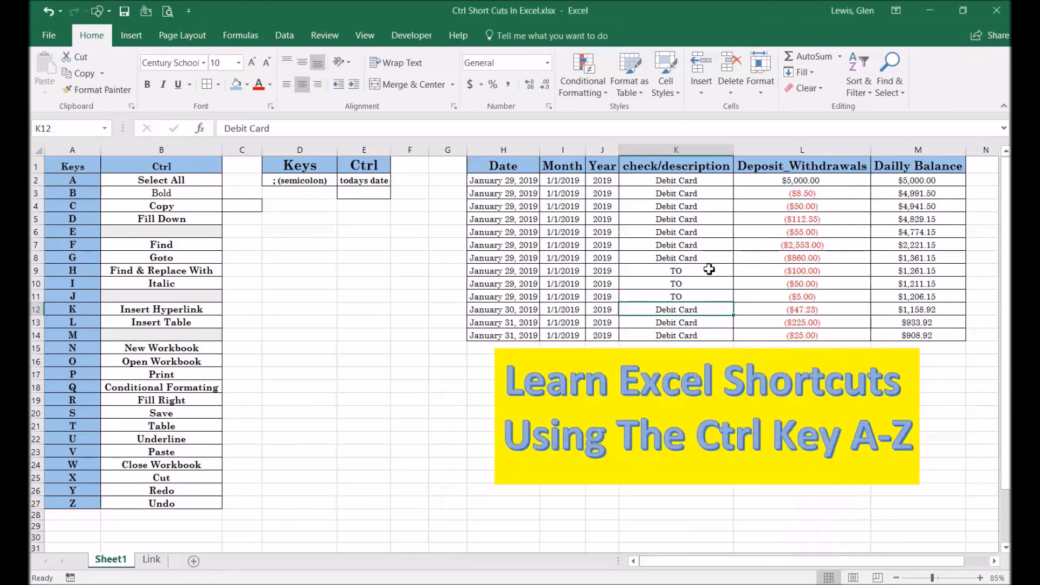
Step: Fill "Debit Card" down the check/description column to K11, overwriting the "TO" entries
{"action": "left_click_drag", "start_coordinate": [699, 248], "coordinate": [708, 298]}
{"action": "left_click", "coordinate": [295, 348]}
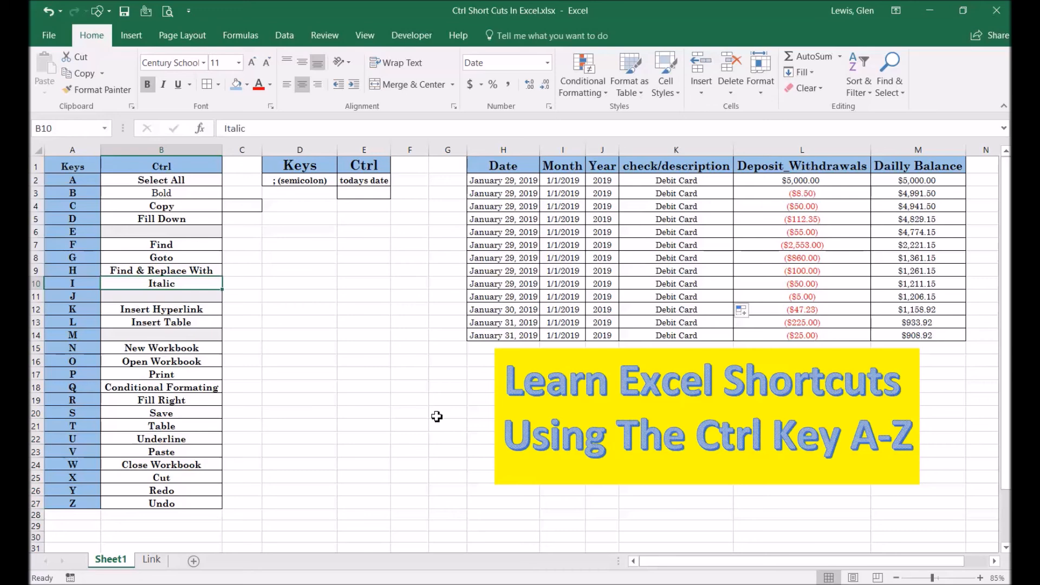
Step: Turn italic formatting on and off again for cell B10
{"action": "key", "text": "ctrl+i"}
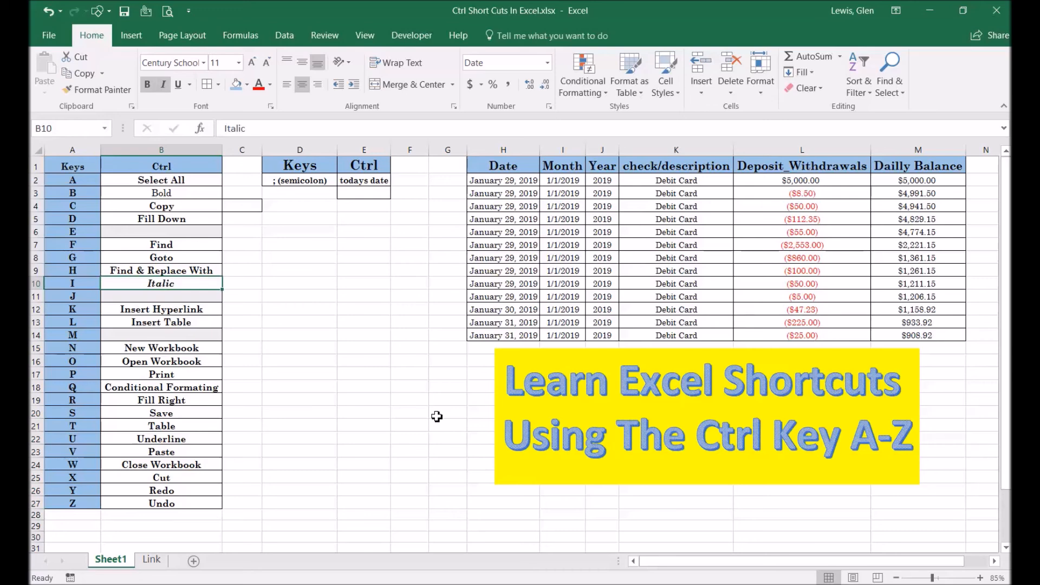
{"action": "key", "text": "ctrl+i"}
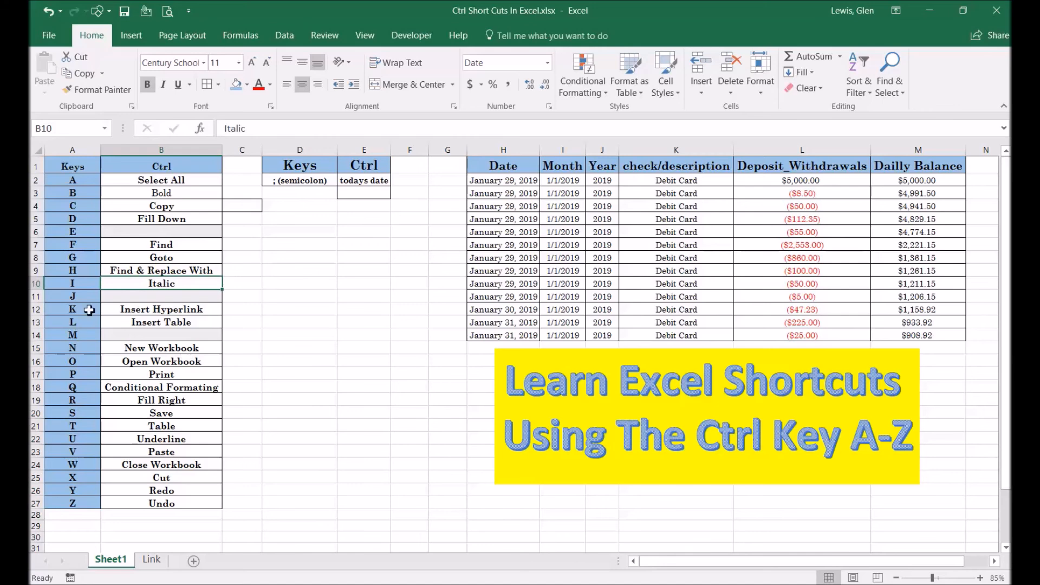
Step: Insert a hyperlink in the Keys heading in D1 that points to the Link sheet of this document
{"action": "left_click", "coordinate": [169, 299]}
{"action": "left_click", "coordinate": [161, 309]}
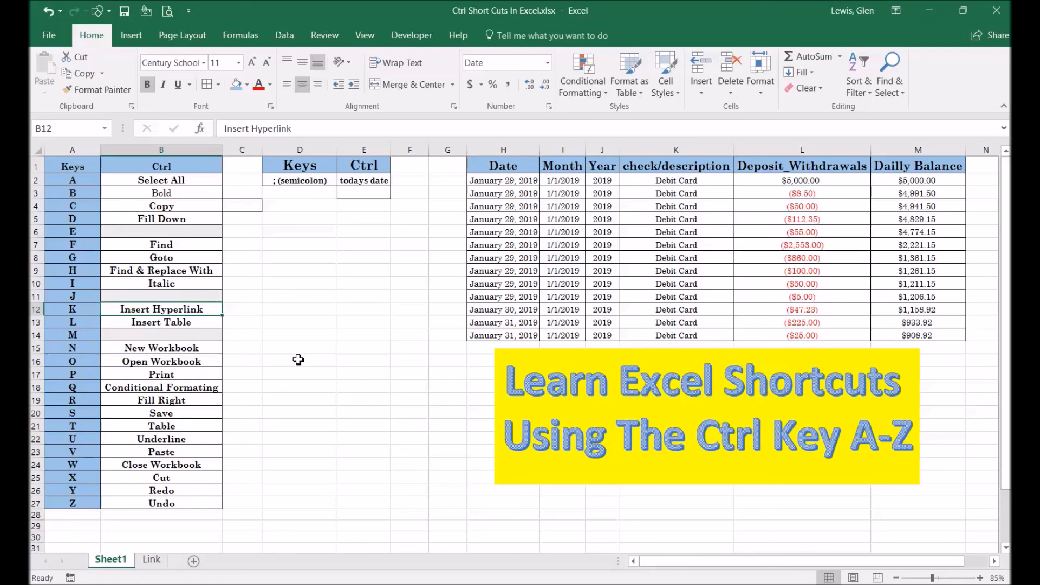
{"action": "left_click", "coordinate": [313, 168]}
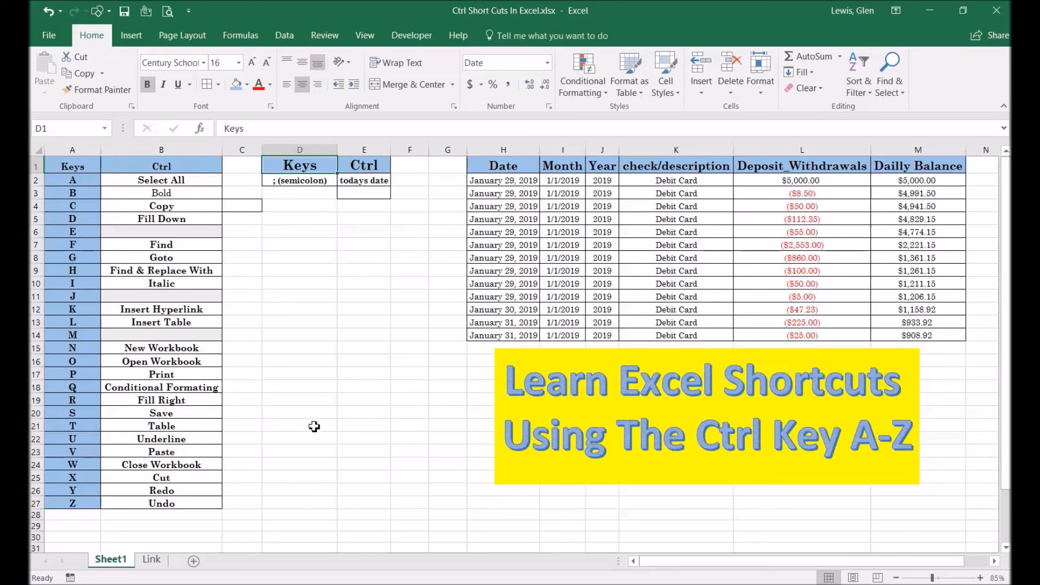
{"action": "key", "text": "ctrl+k"}
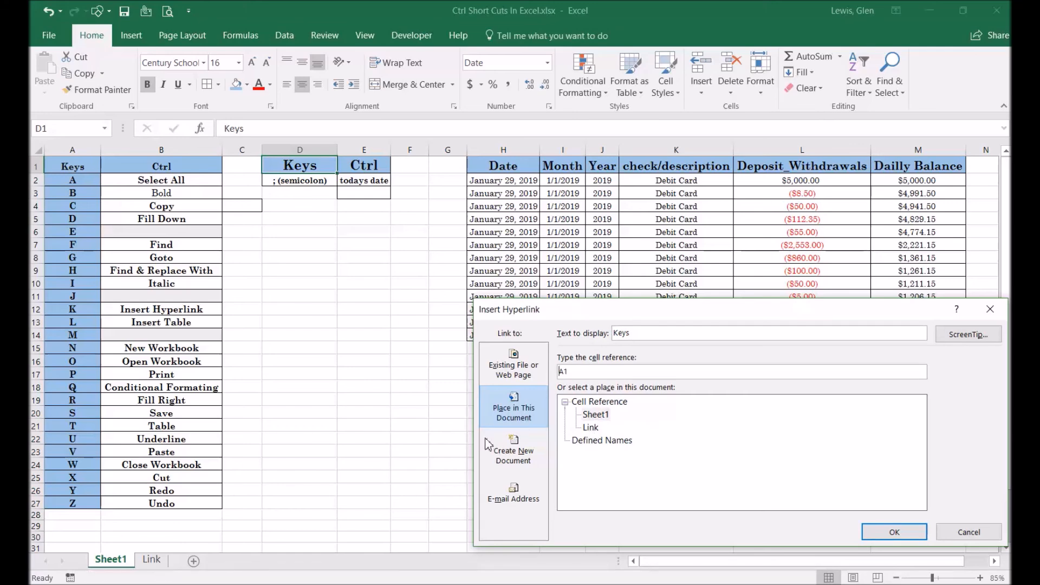
{"action": "left_click", "coordinate": [591, 428]}
{"action": "left_click", "coordinate": [874, 532]}
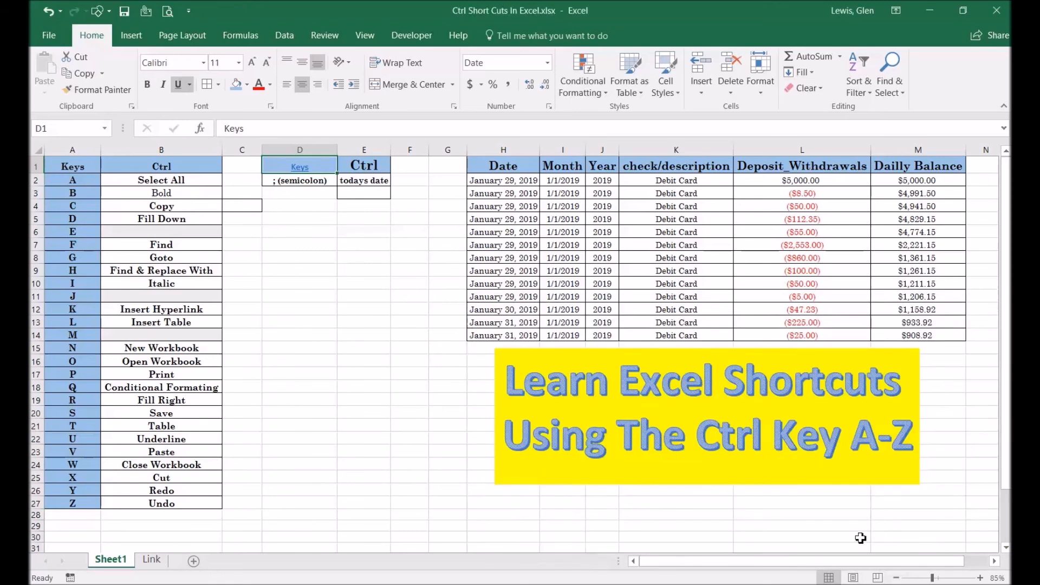
Step: Set the linked Keys heading in D1 to font size 14 and follow it to the Link sheet
{"action": "left_click", "coordinate": [238, 63]}
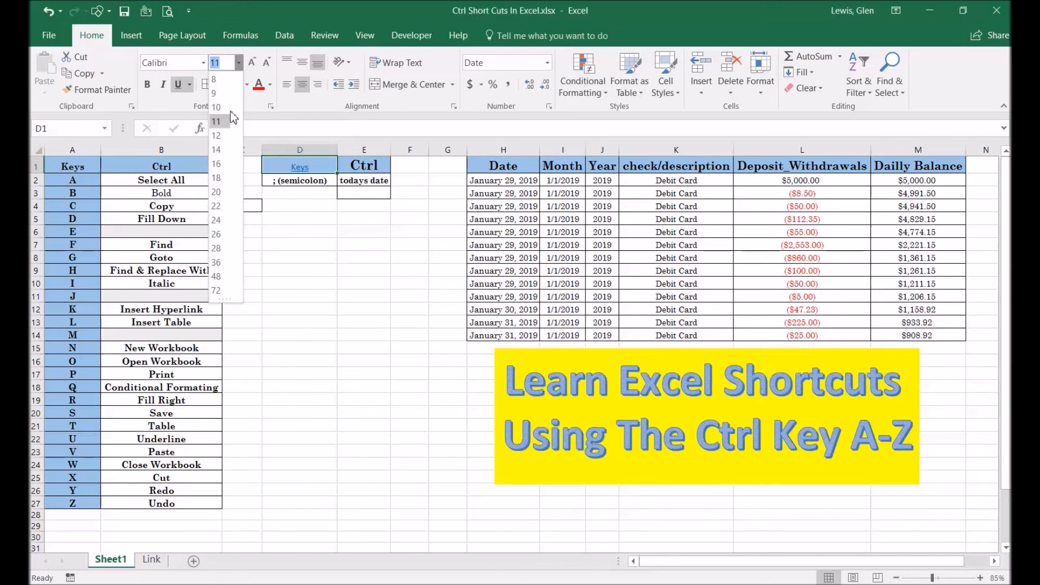
{"action": "left_click", "coordinate": [220, 151]}
{"action": "left_click", "coordinate": [304, 218]}
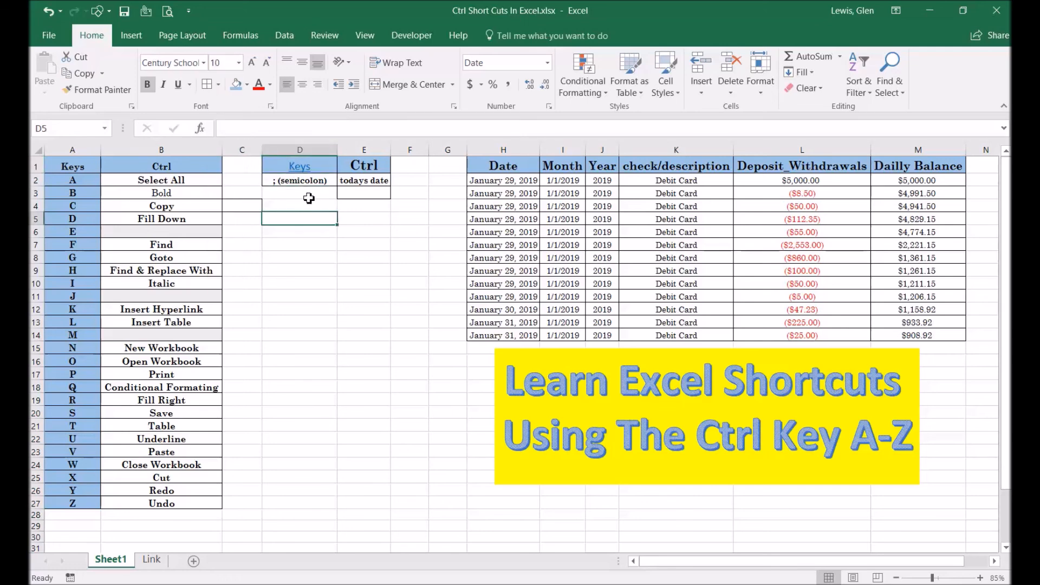
{"action": "left_click", "coordinate": [302, 170]}
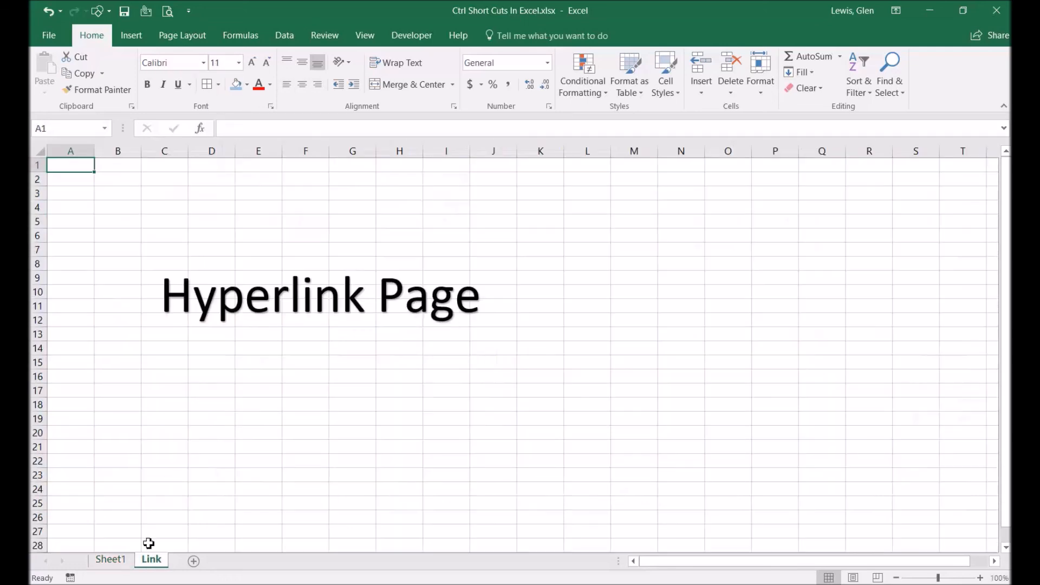
Step: Insert a hyperlink on the Hyperlink Page text box that points to cell A1 of Sheet1
{"action": "left_click", "coordinate": [325, 308]}
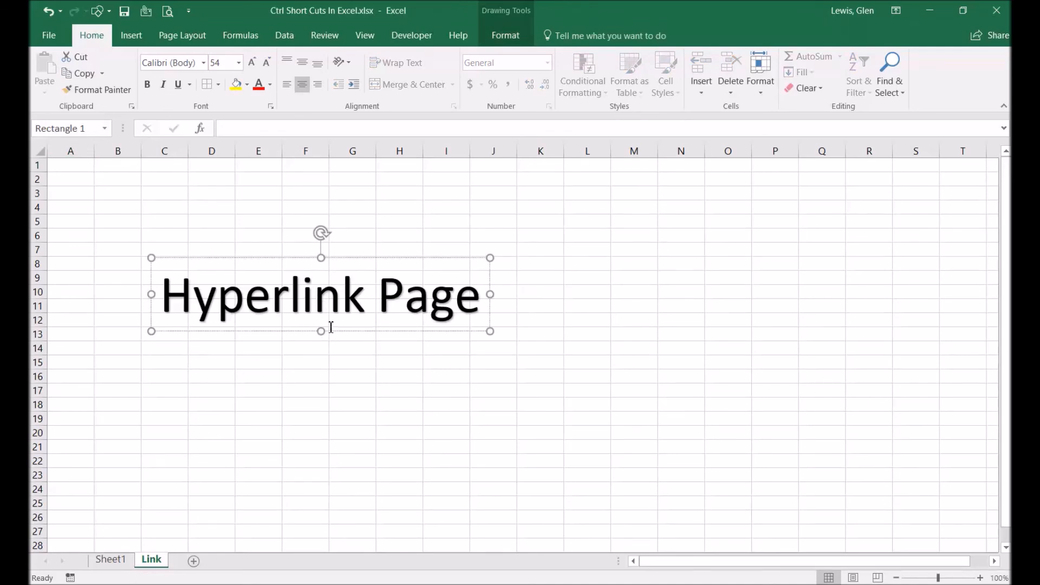
{"action": "key", "text": "ctrl+k"}
{"action": "left_click", "coordinate": [597, 415]}
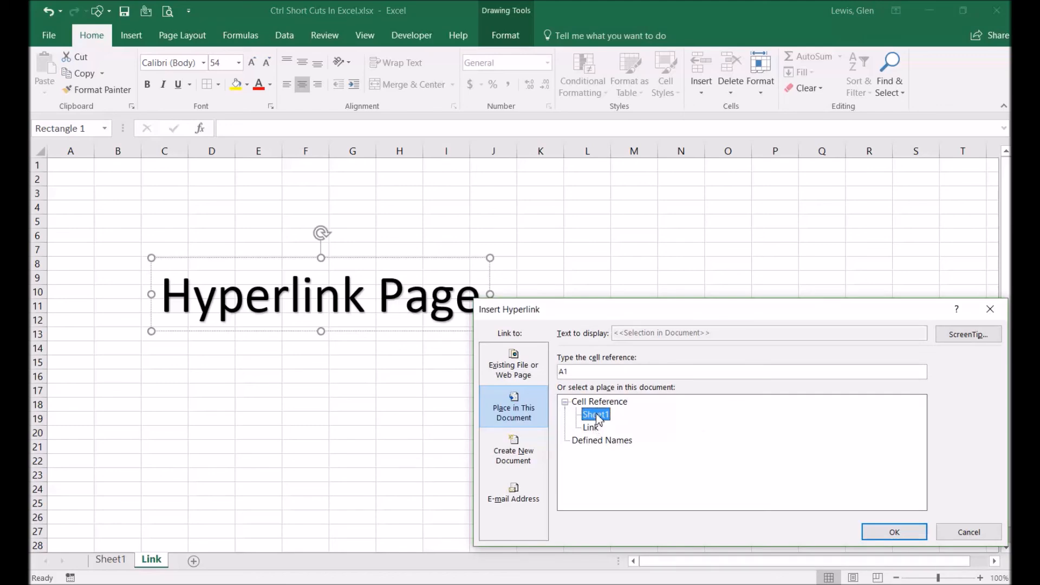
{"action": "left_click", "coordinate": [894, 534]}
Step: Deselect the text box and follow its hyperlink back to Sheet1
{"action": "left_click", "coordinate": [316, 491]}
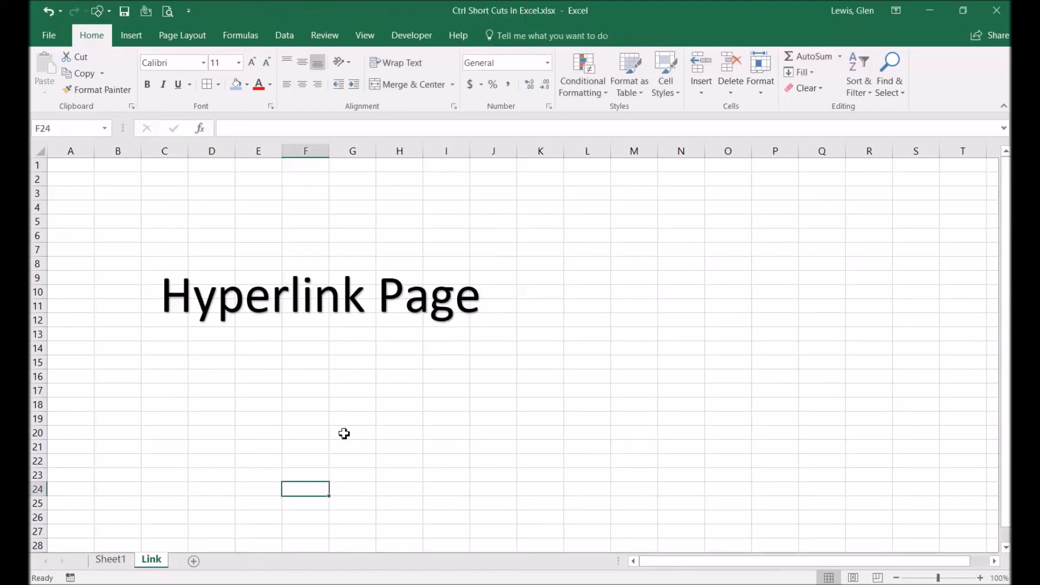
{"action": "left_click", "coordinate": [351, 307]}
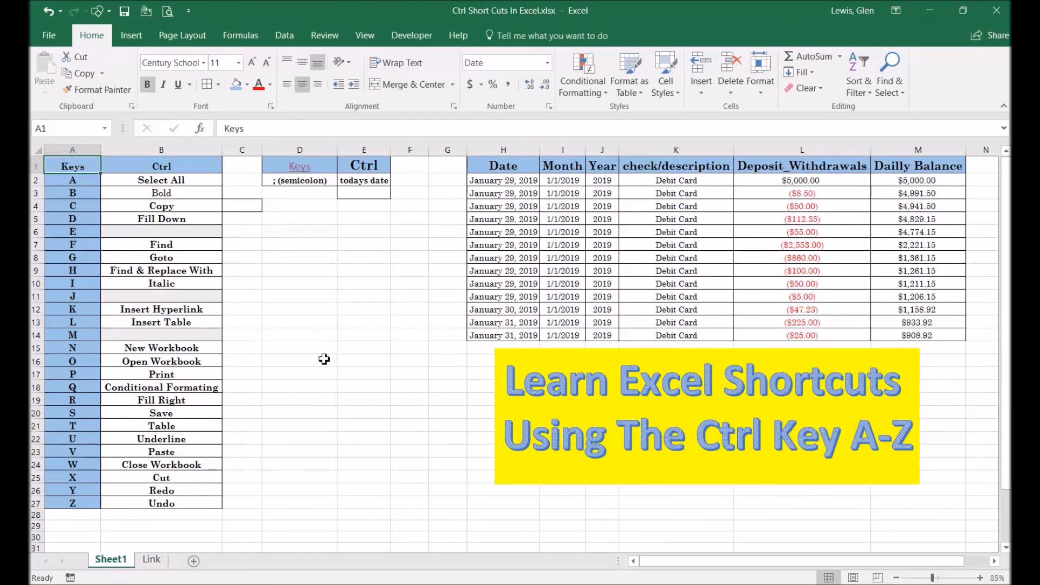
{"action": "left_click", "coordinate": [330, 335]}
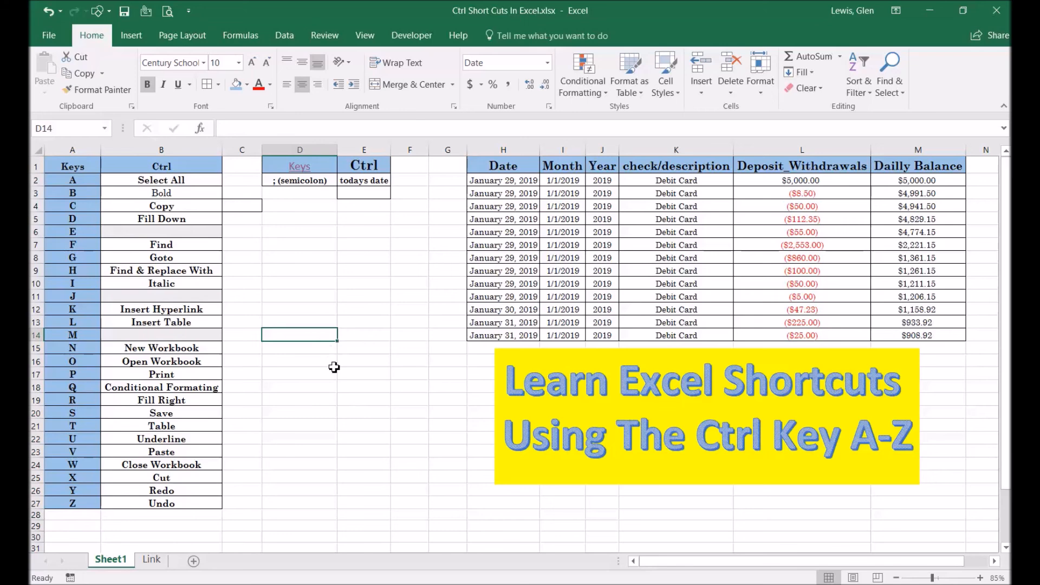
Step: Convert the transaction data in H1:M14 into a table with headers, and undo the conversion
{"action": "left_click", "coordinate": [140, 326]}
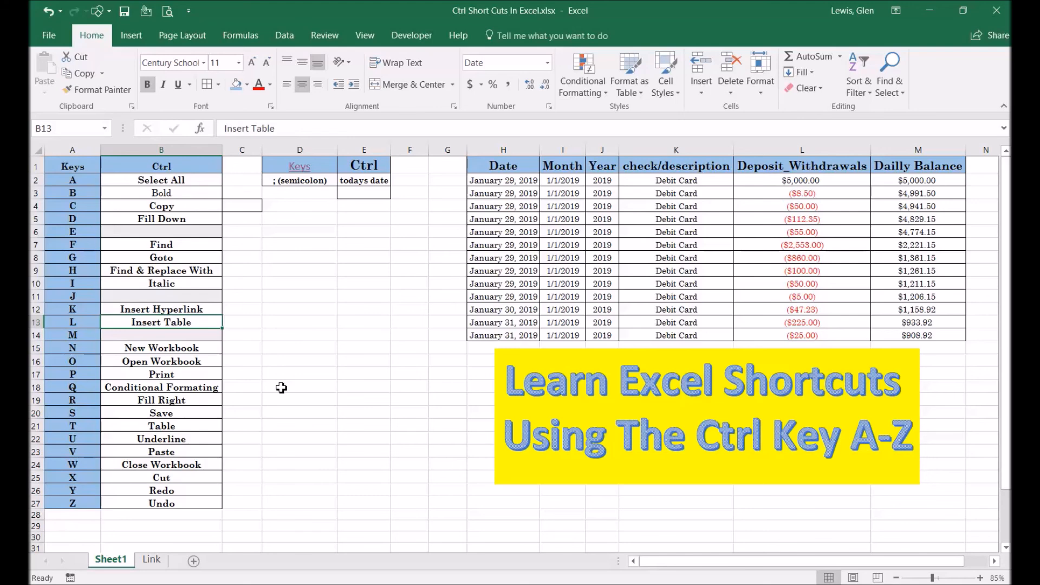
{"action": "left_click", "coordinate": [566, 221]}
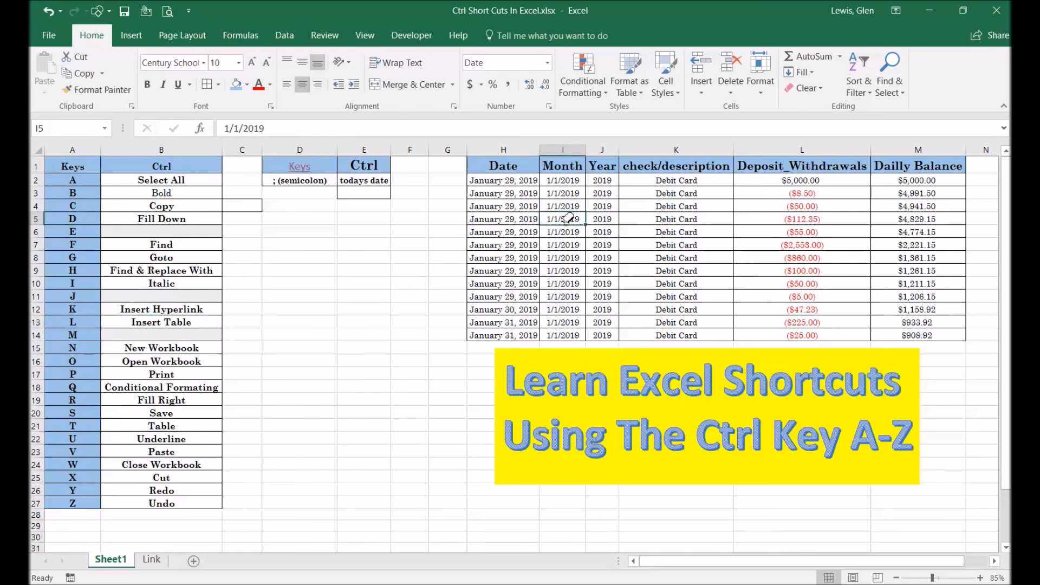
{"action": "key", "text": "ctrl+t"}
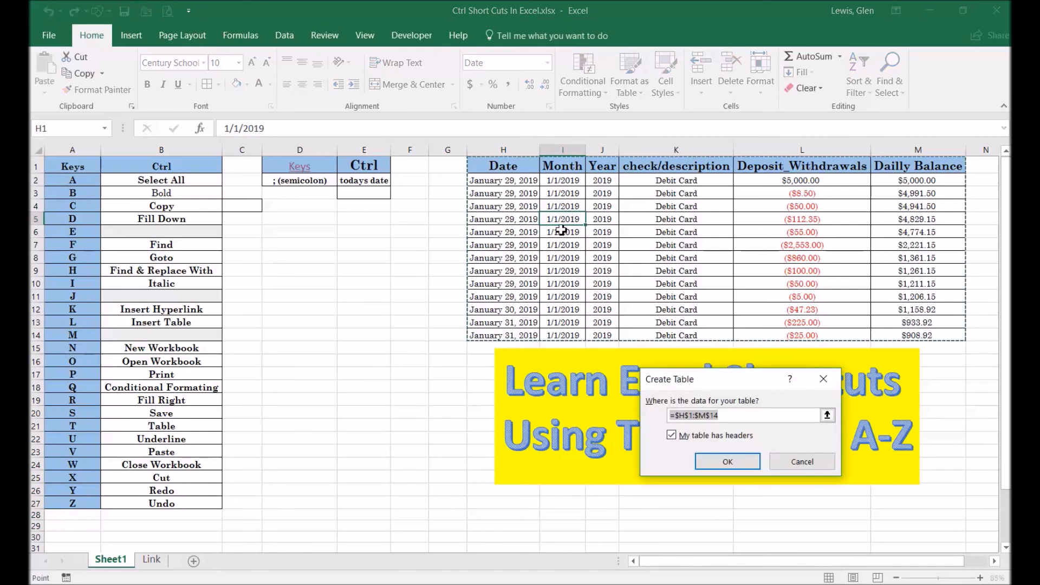
{"action": "left_click", "coordinate": [716, 467]}
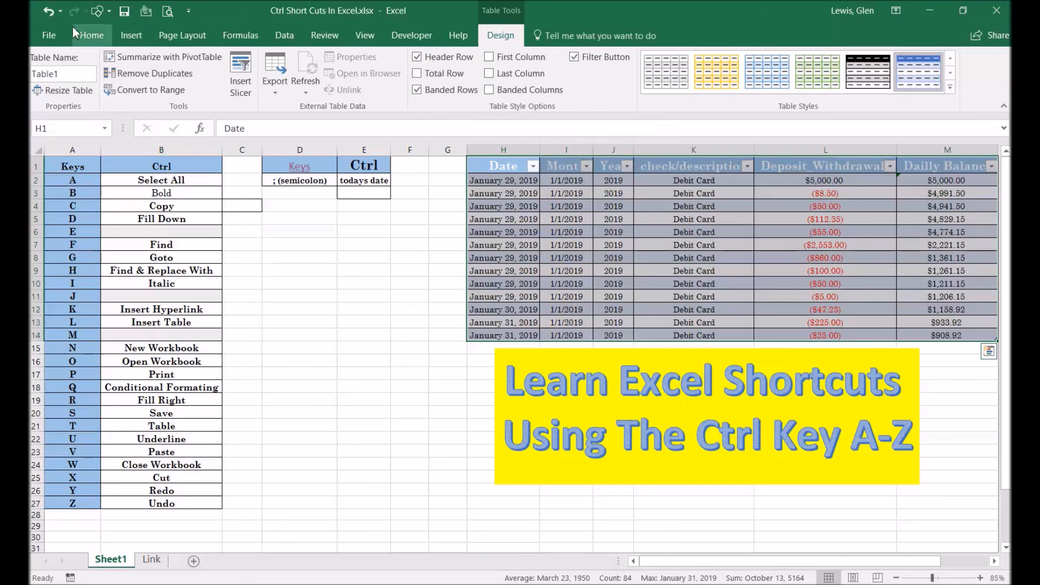
{"action": "left_click", "coordinate": [49, 12]}
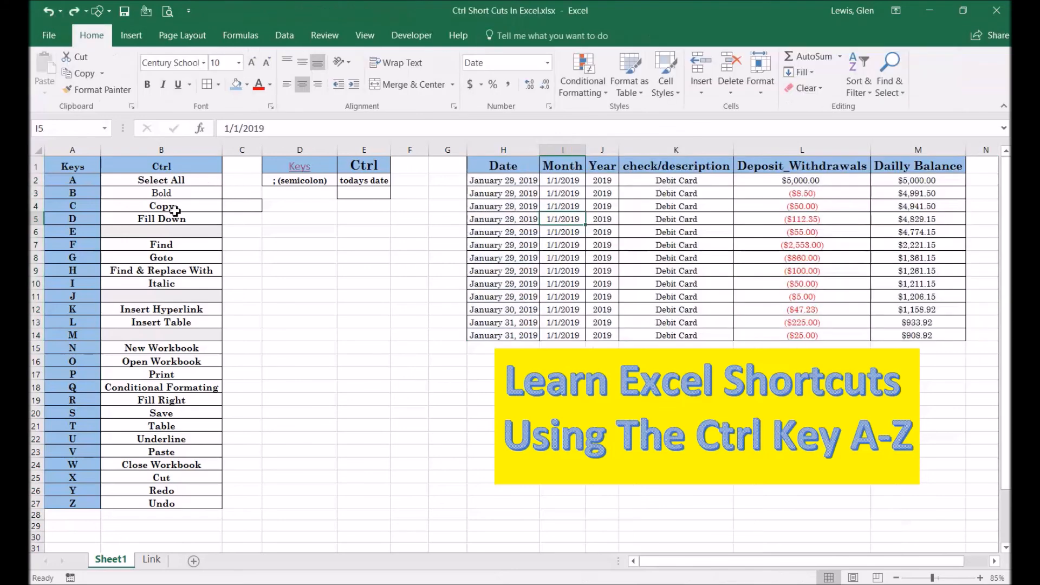
Step: Create a new blank workbook
{"action": "left_click", "coordinate": [140, 340]}
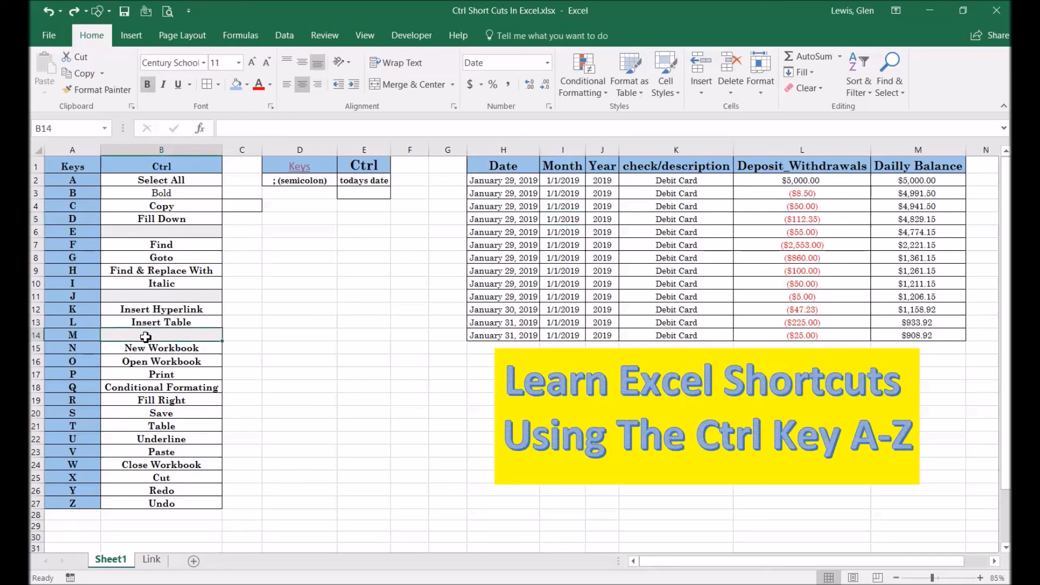
{"action": "left_click", "coordinate": [177, 349]}
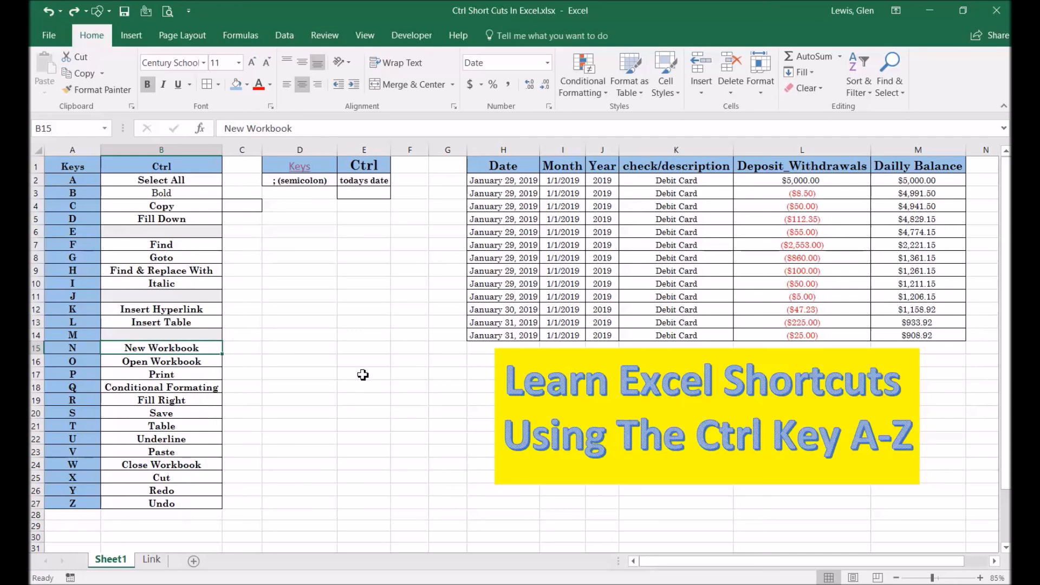
{"action": "key", "text": "ctrl+n"}
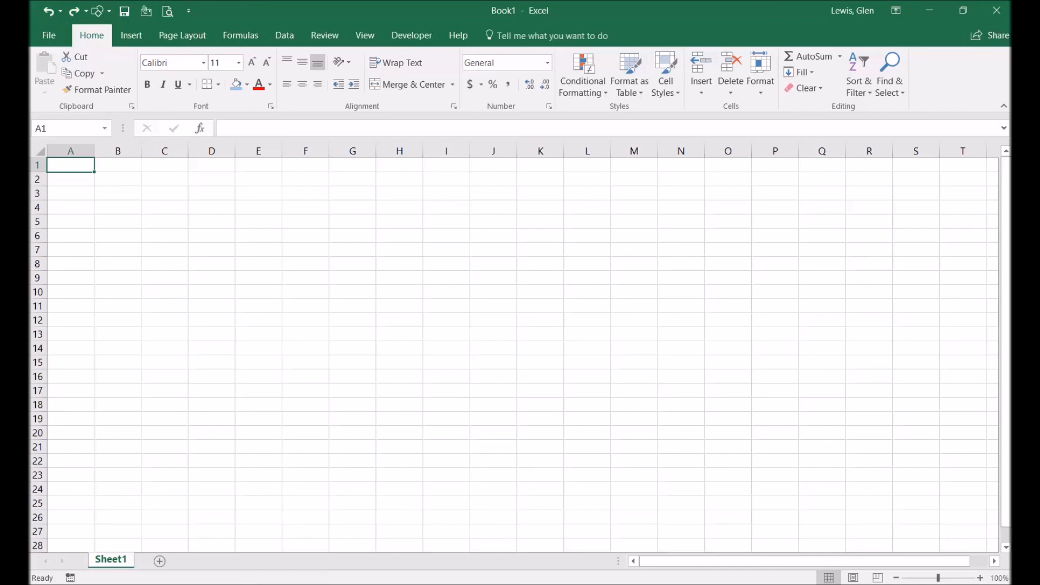
{"action": "mouse_move", "coordinate": [336, 584]}
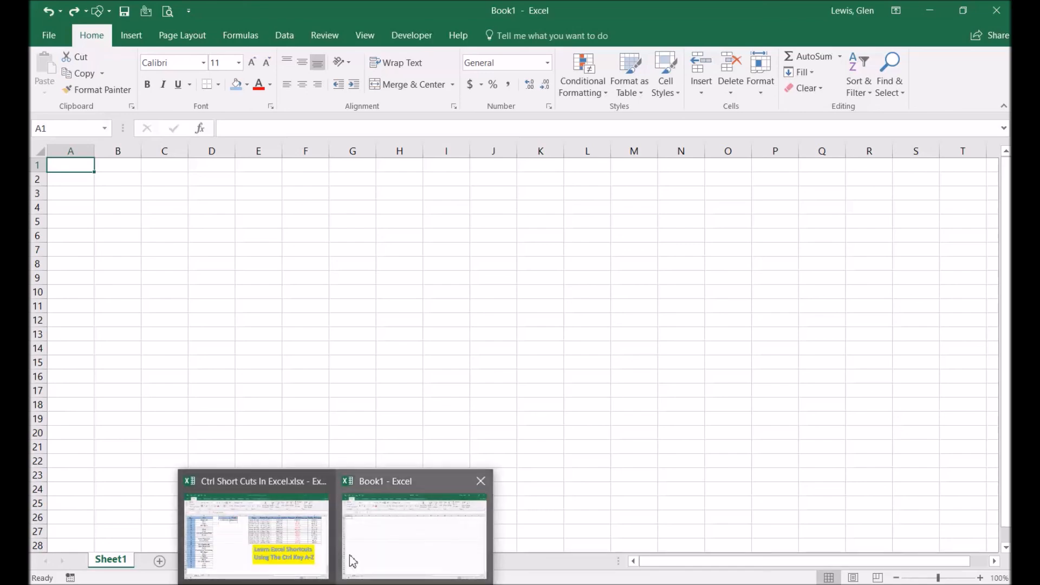
Step: Close the blank Book1 workbook and return to the Ctrl Short Cuts In Excel.xlsx workbook
{"action": "mouse_move", "coordinate": [313, 569]}
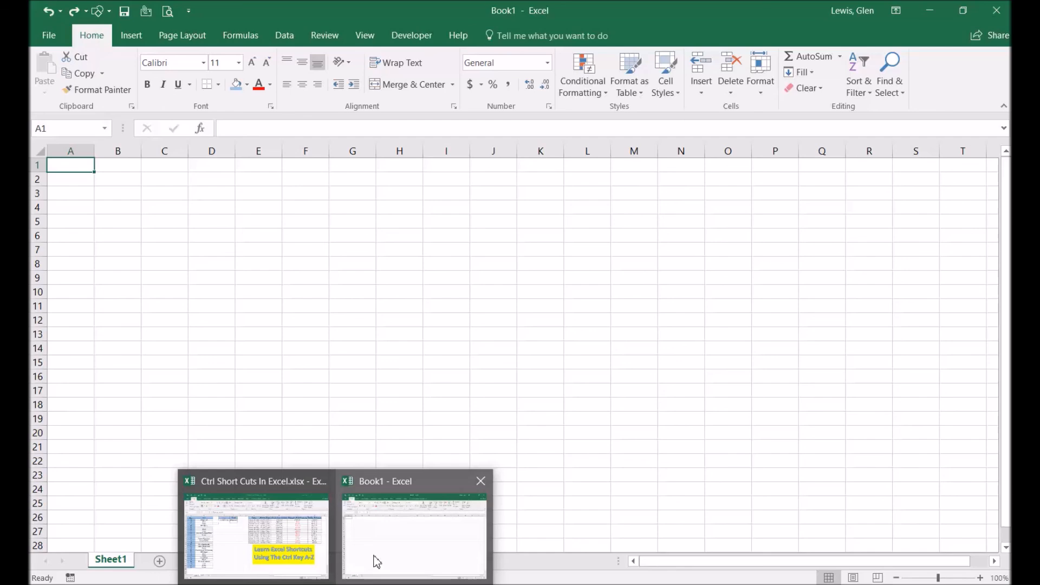
{"action": "left_click", "coordinate": [377, 561]}
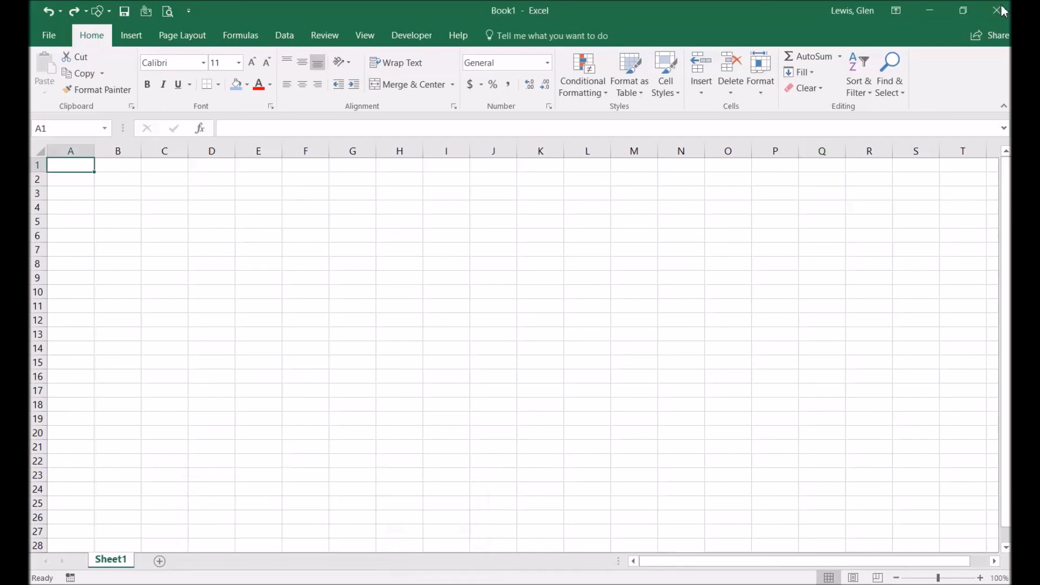
{"action": "left_click", "coordinate": [997, 10]}
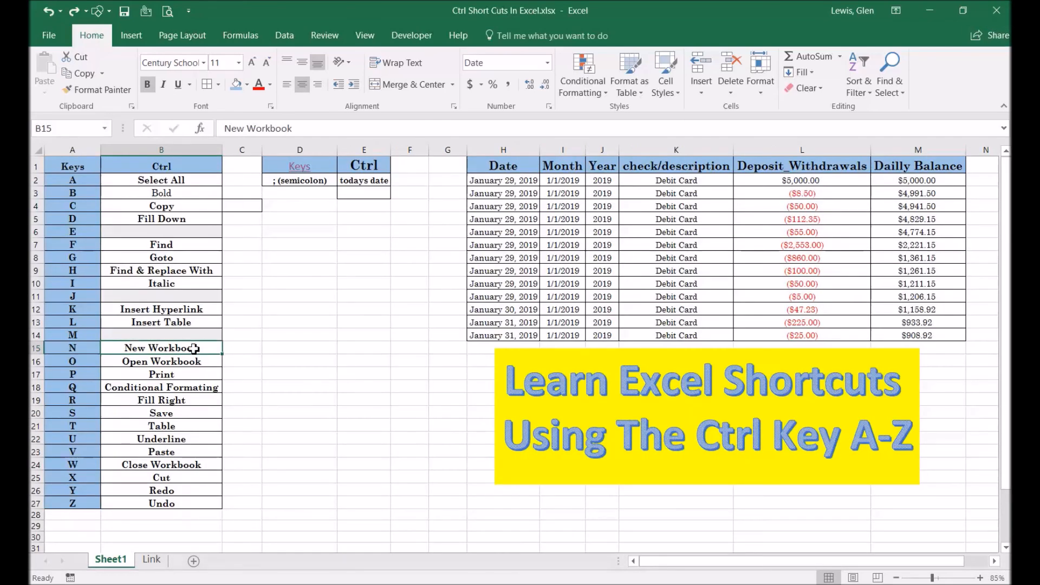
Step: Select the Open Workbook entry in B16, display the Open page with recent workbooks, and return to the sheet
{"action": "left_click", "coordinate": [171, 362]}
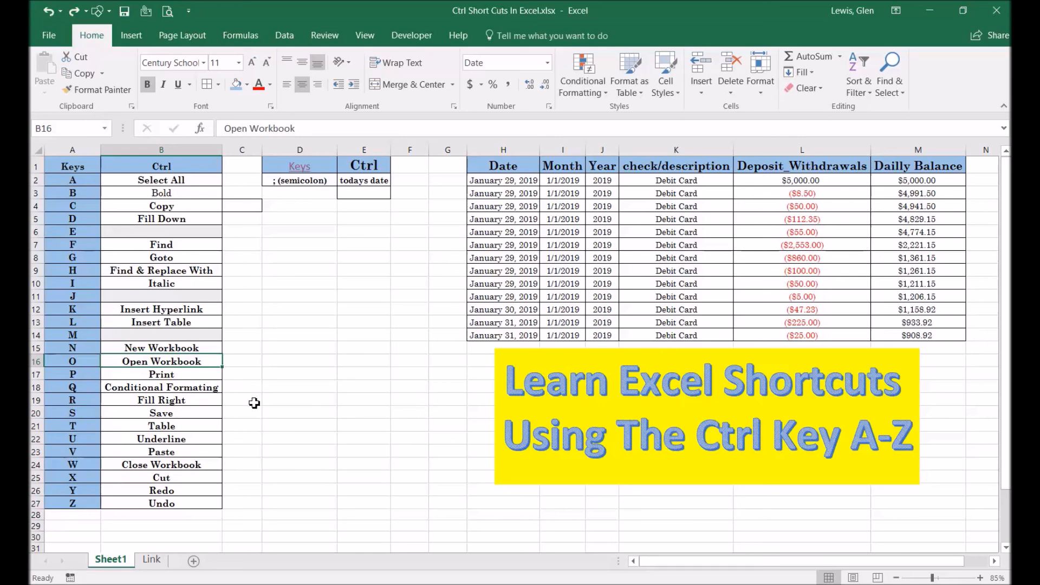
{"action": "key", "text": "ctrl+o"}
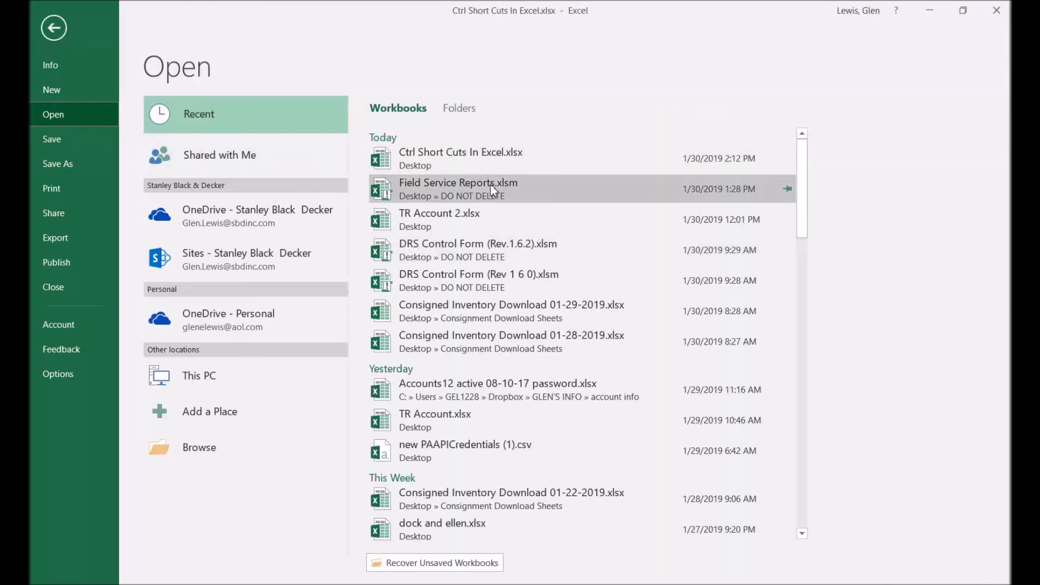
{"action": "left_click", "coordinate": [59, 33]}
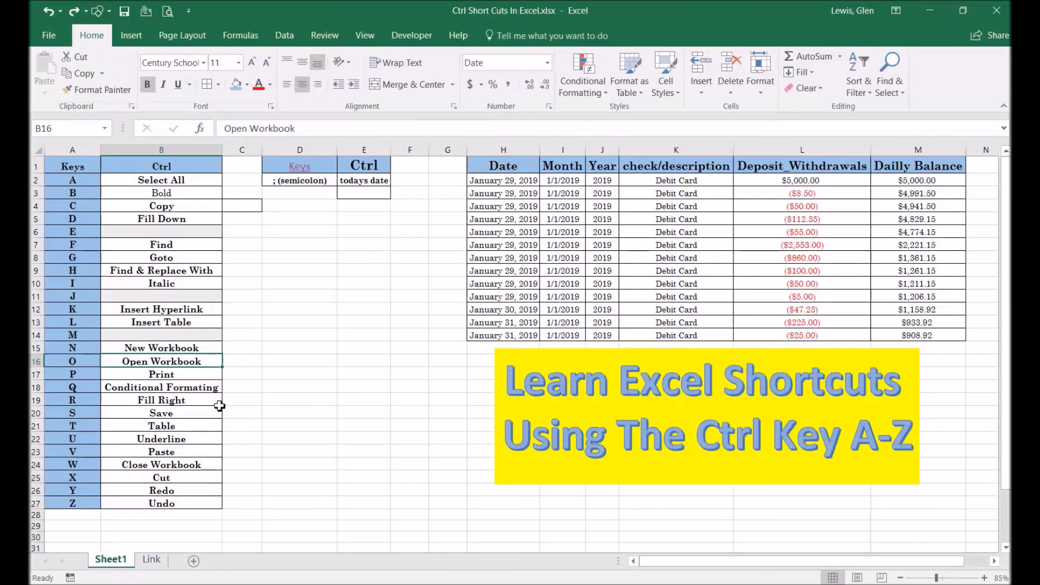
Step: Select the Print entry in B17, display the print settings and preview, and return to the sheet
{"action": "left_click", "coordinate": [178, 377]}
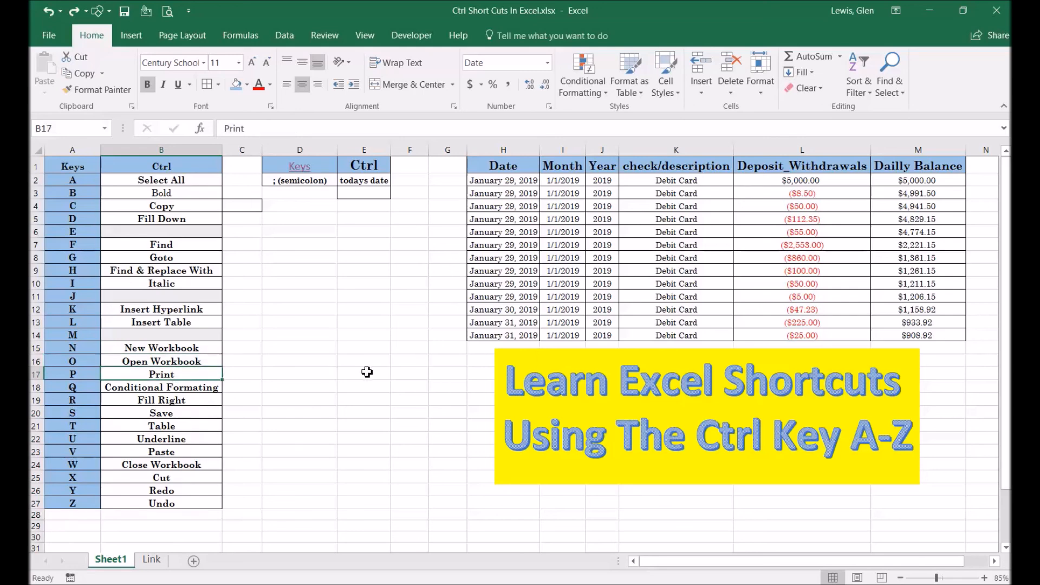
{"action": "key", "text": "ctrl+p"}
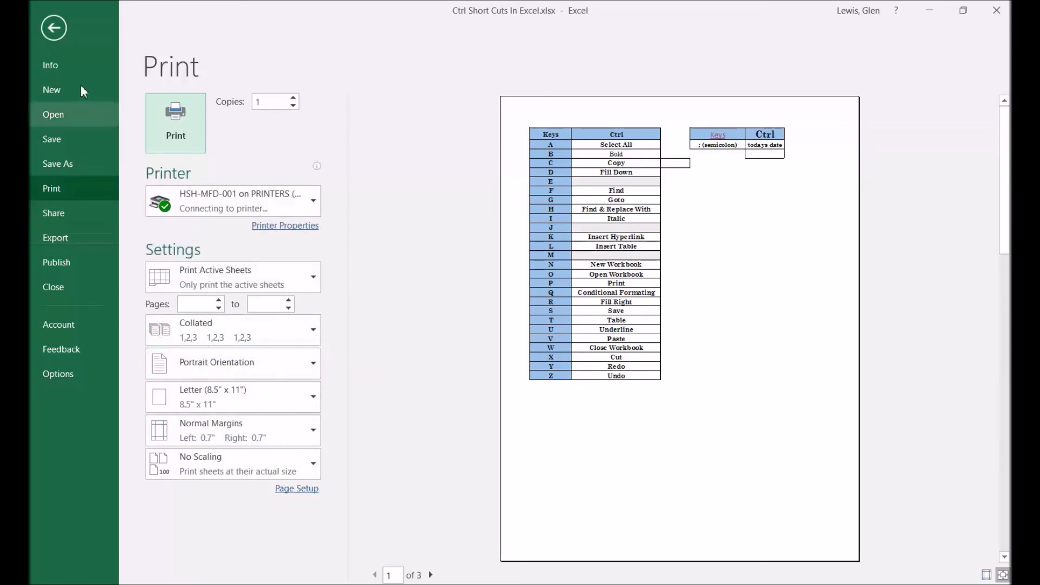
{"action": "left_click", "coordinate": [54, 28]}
Step: Apply Icon Set conditional formatting to the transaction data through Quick Analysis, and AutoFit the Date column's width
{"action": "left_click", "coordinate": [158, 387]}
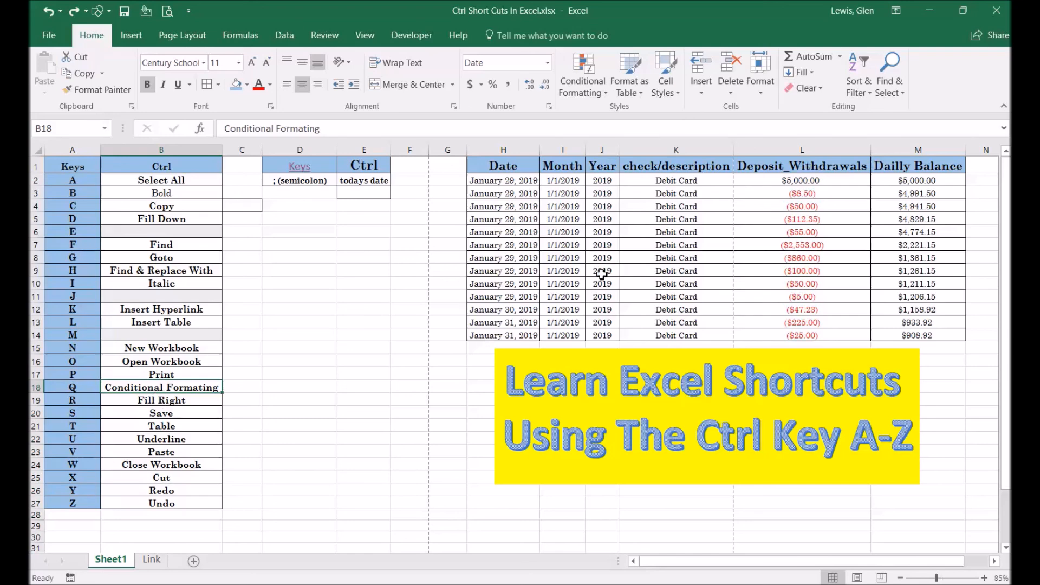
{"action": "left_click", "coordinate": [592, 260]}
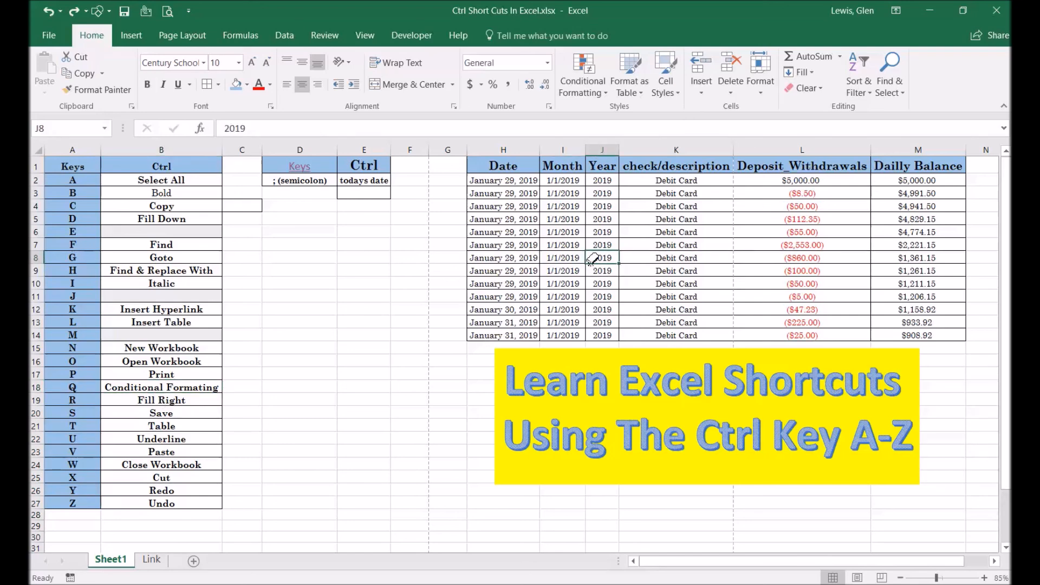
{"action": "key", "text": "ctrl+a"}
{"action": "key", "text": "ctrl+q"}
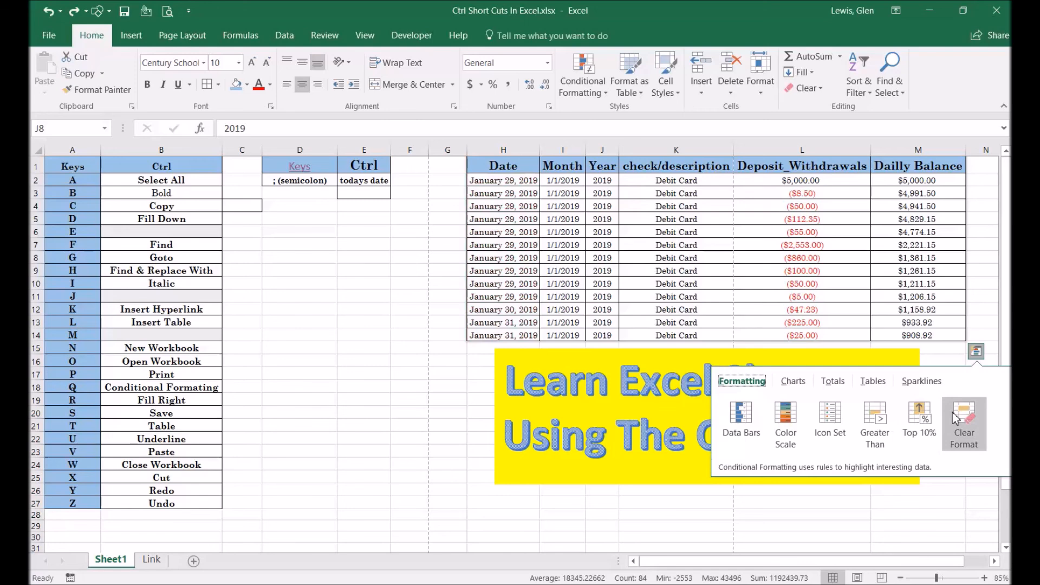
{"action": "left_click", "coordinate": [841, 422]}
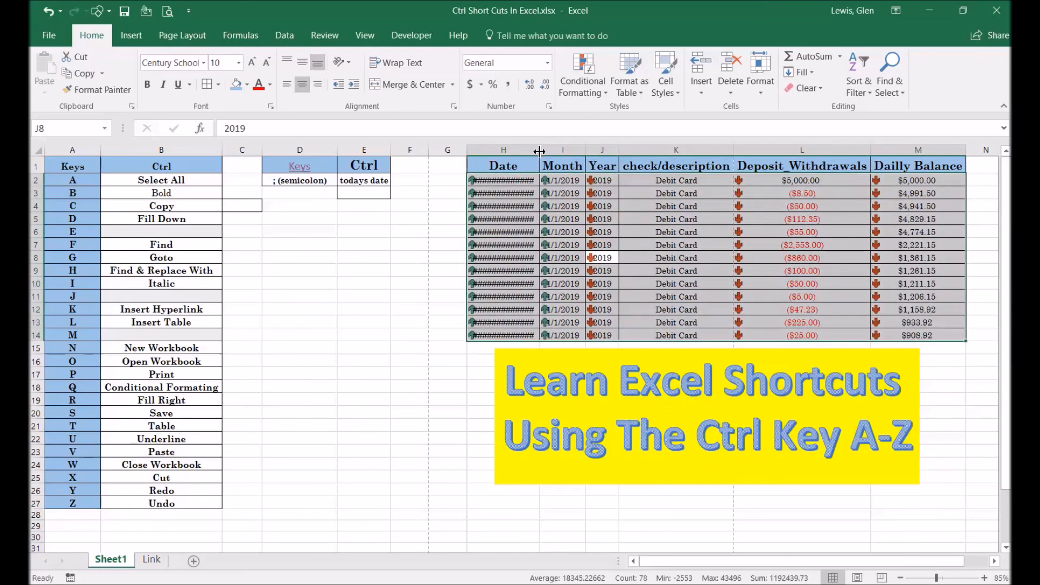
{"action": "left_click", "coordinate": [427, 243]}
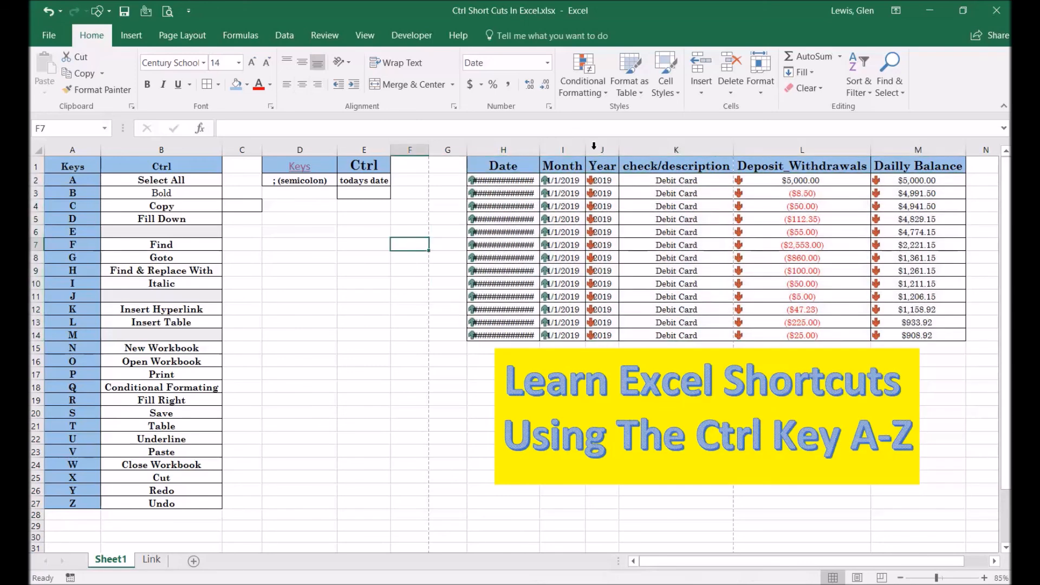
{"action": "double_click", "coordinate": [539, 153]}
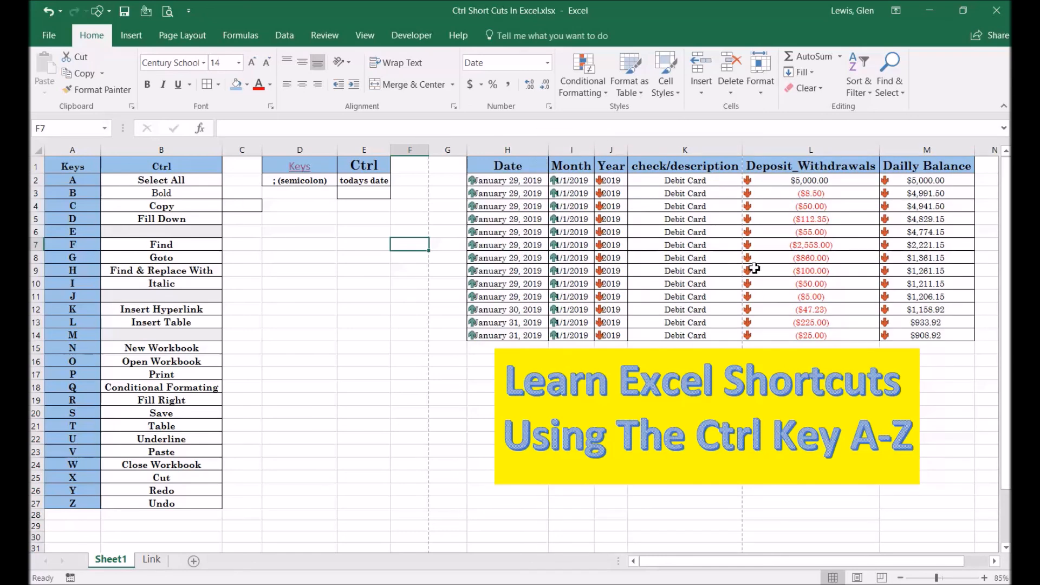
Step: Clear the conditional formatting from the transaction data through Quick Analysis and deselect the range
{"action": "left_click", "coordinate": [674, 271]}
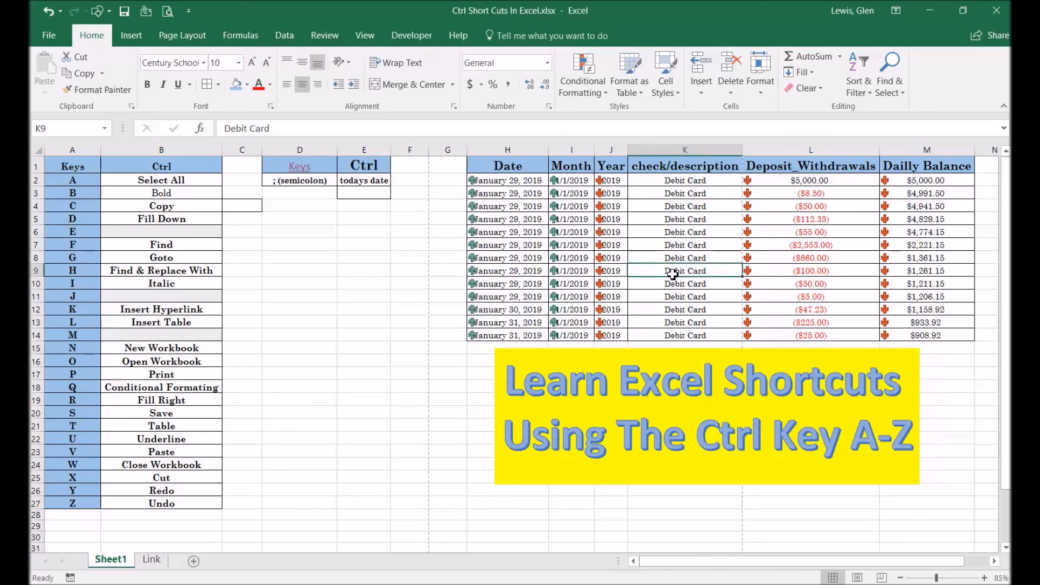
{"action": "key", "text": "ctrl+q"}
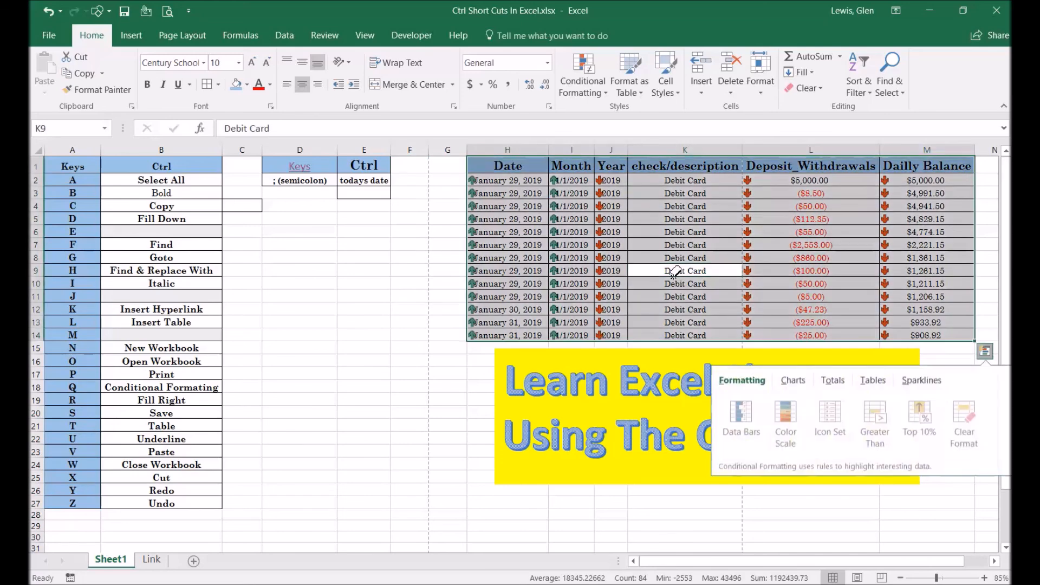
{"action": "left_click", "coordinate": [950, 430]}
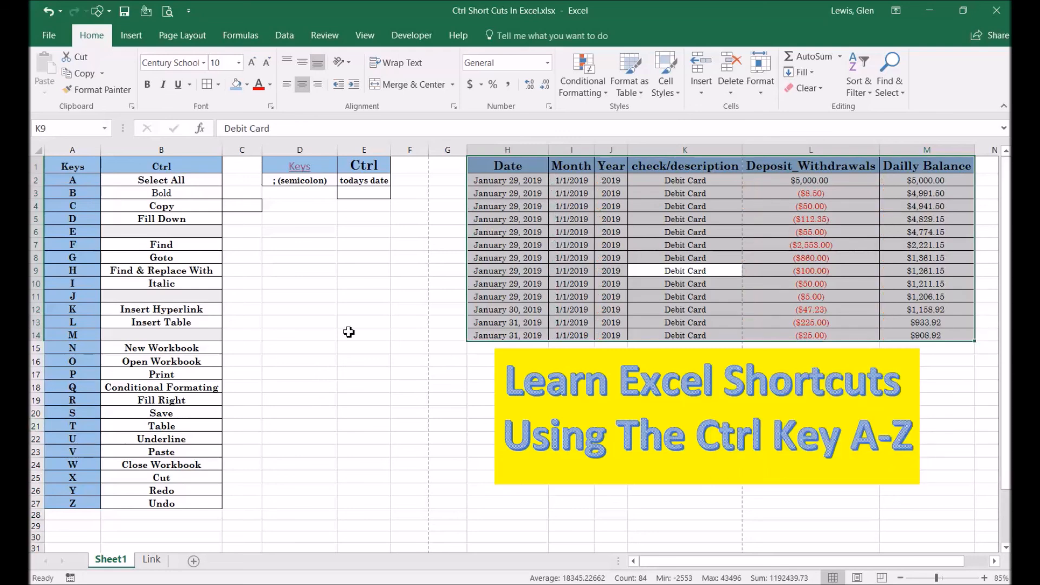
{"action": "left_click", "coordinate": [341, 309]}
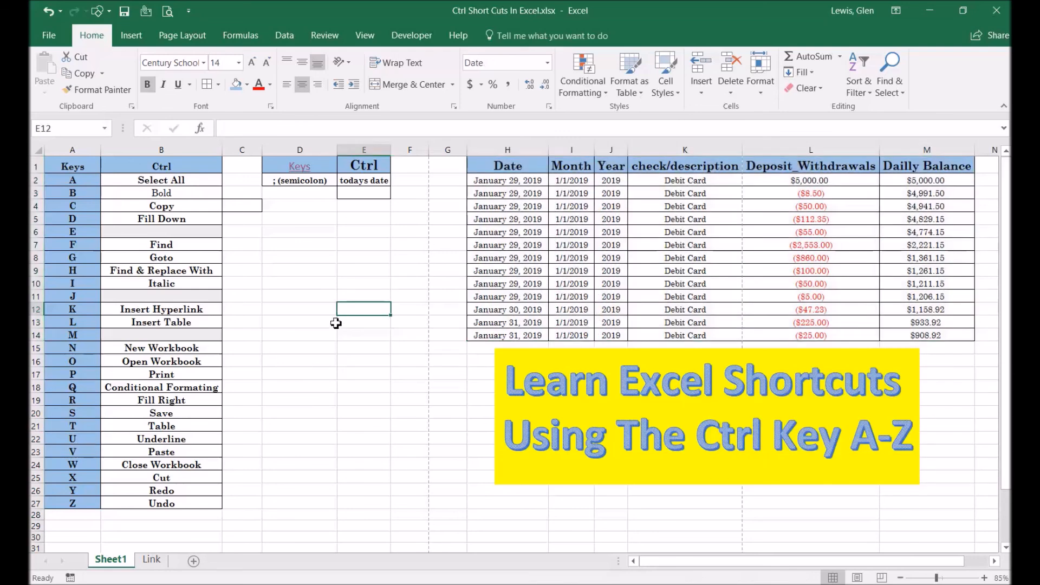
Step: Enter ttttt in C19 and try Fill Right with cell B19 selected
{"action": "left_click", "coordinate": [148, 401]}
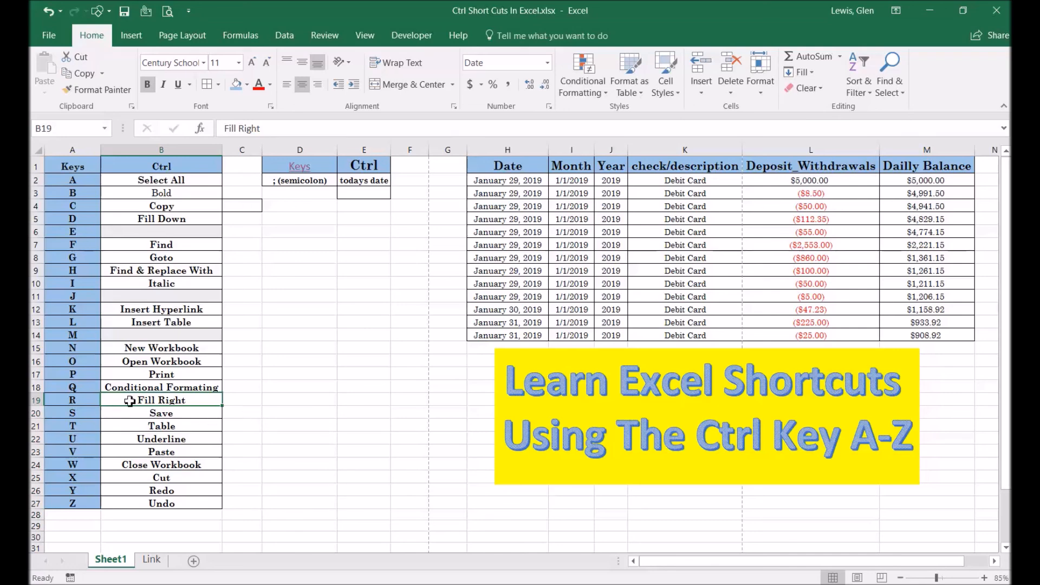
{"action": "left_click", "coordinate": [243, 399]}
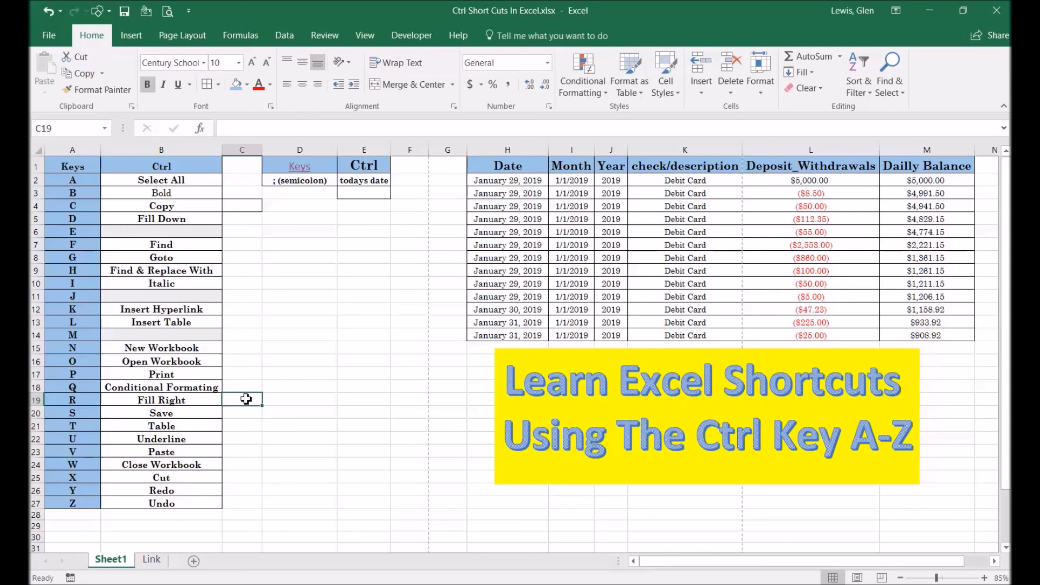
{"action": "type", "text": "ttttt"}
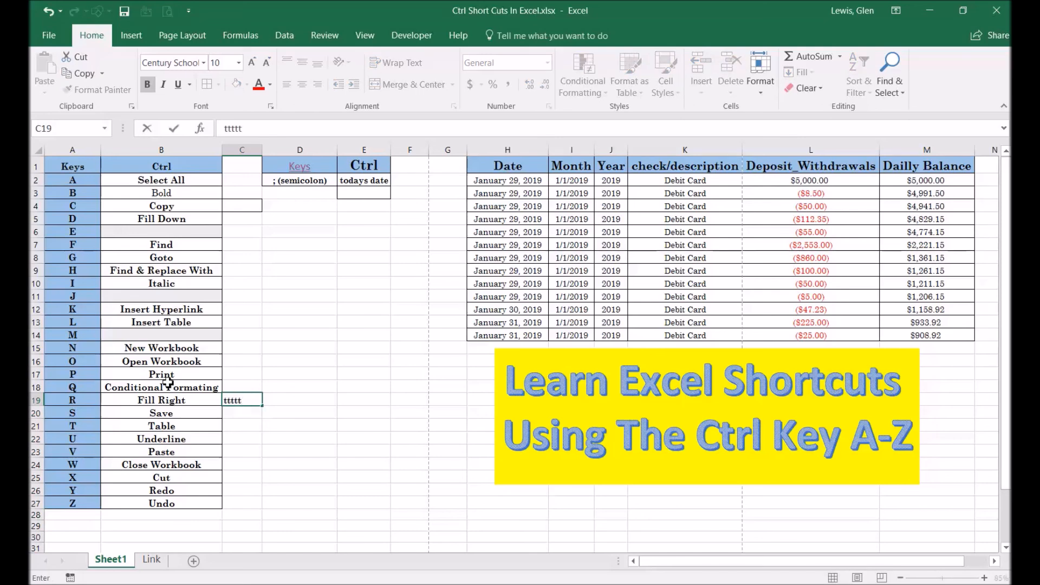
{"action": "left_click", "coordinate": [154, 402]}
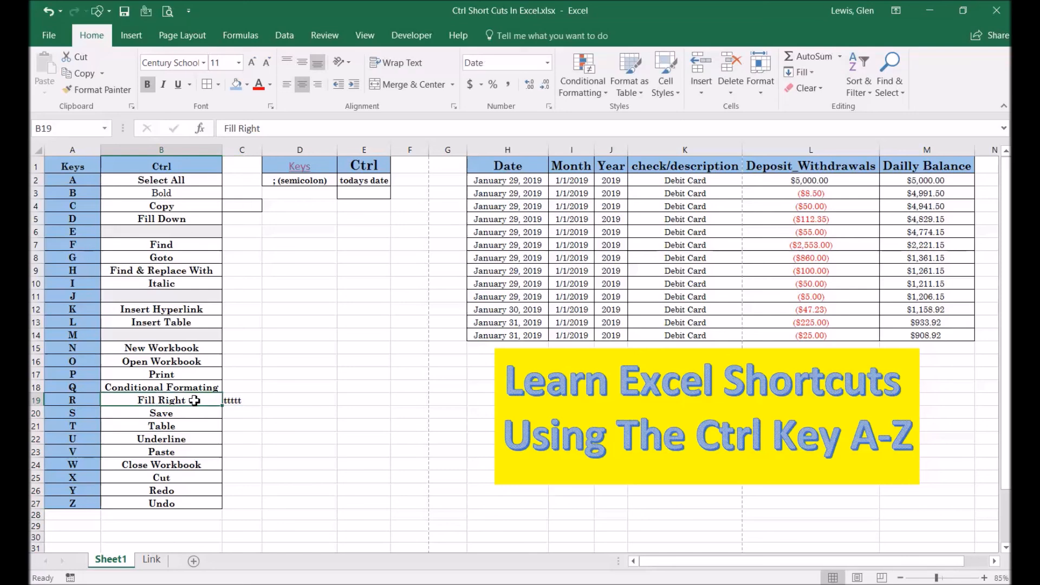
{"action": "key", "text": "ctrl+r"}
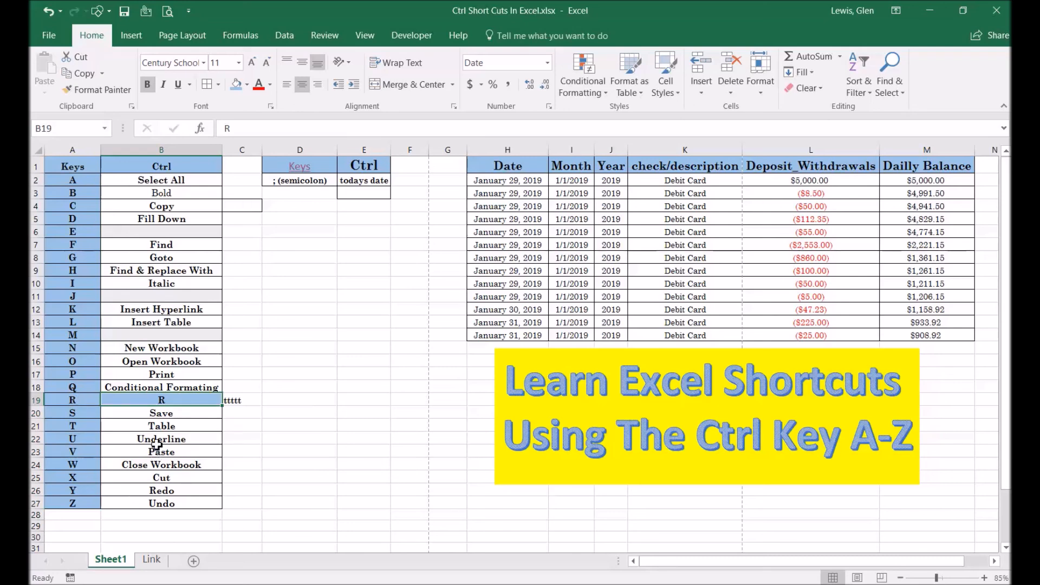
Step: Undo the fill in B19 and clear the ttttt text from C19
{"action": "left_click", "coordinate": [51, 16]}
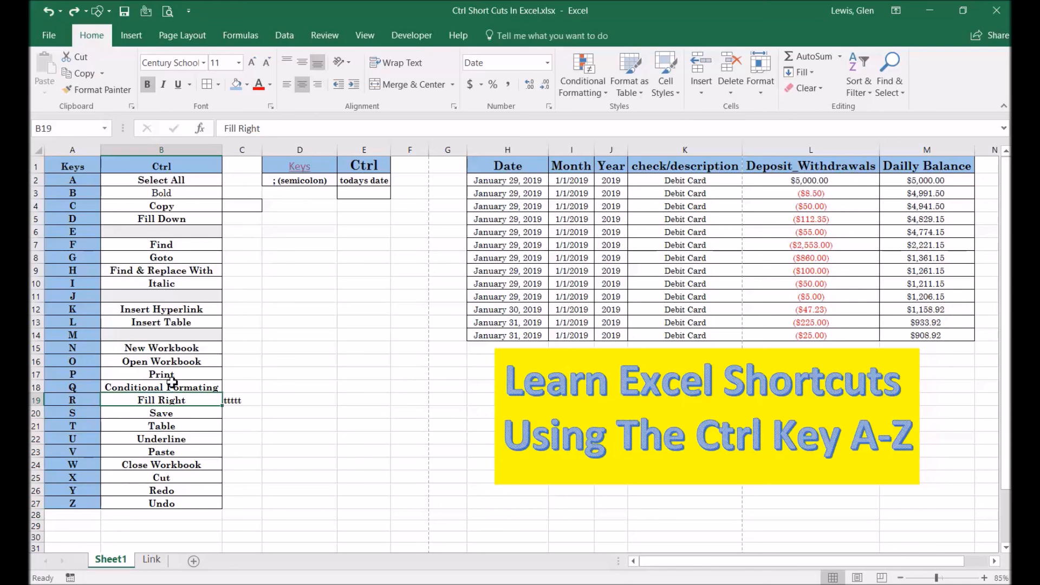
{"action": "left_click", "coordinate": [241, 401]}
{"action": "key", "text": "Delete"}
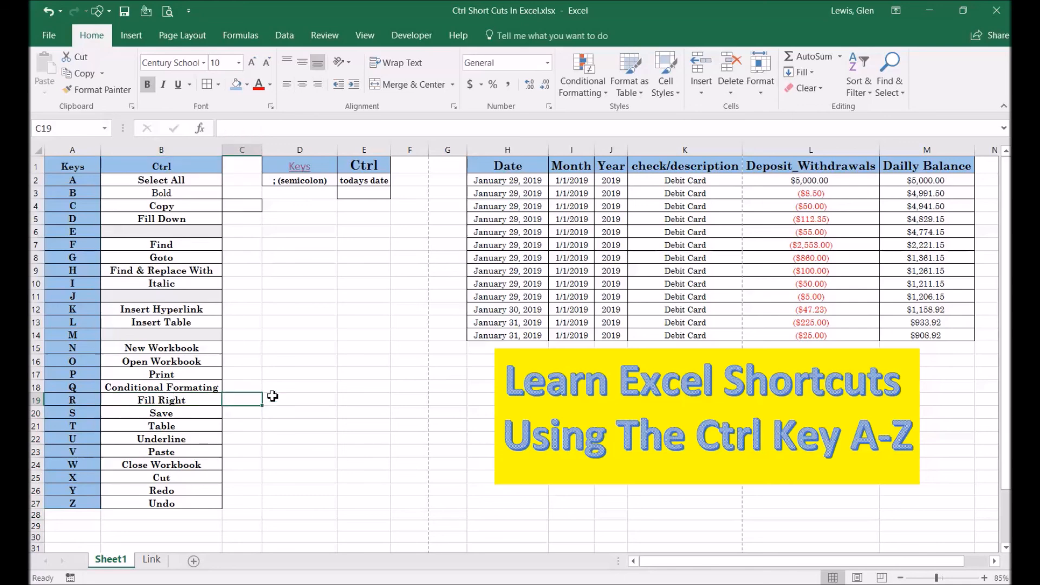
Step: Fill cell C19 with the entry from B19 using Fill Right
{"action": "left_click", "coordinate": [163, 401]}
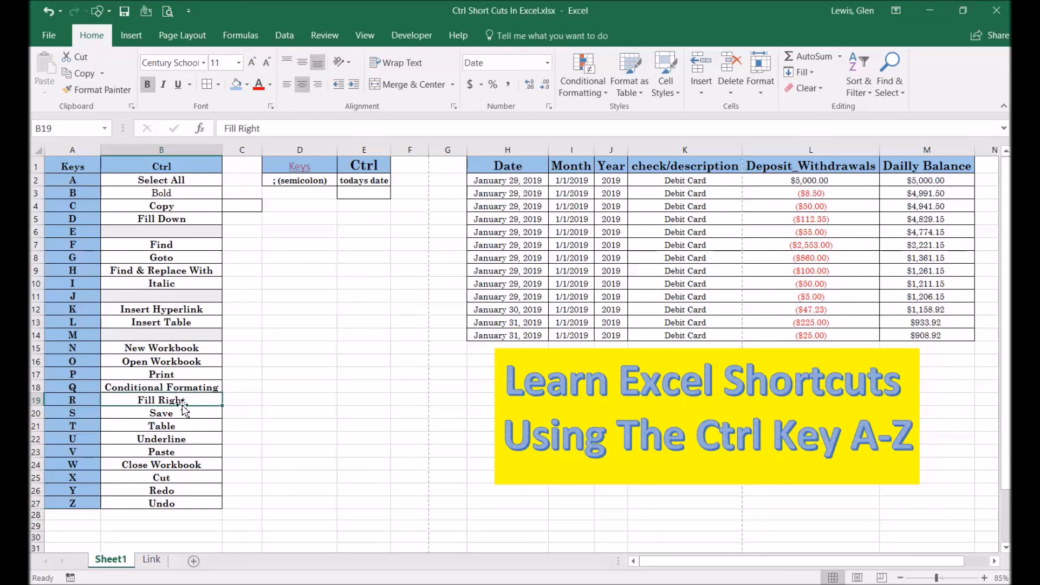
{"action": "left_click", "coordinate": [229, 403]}
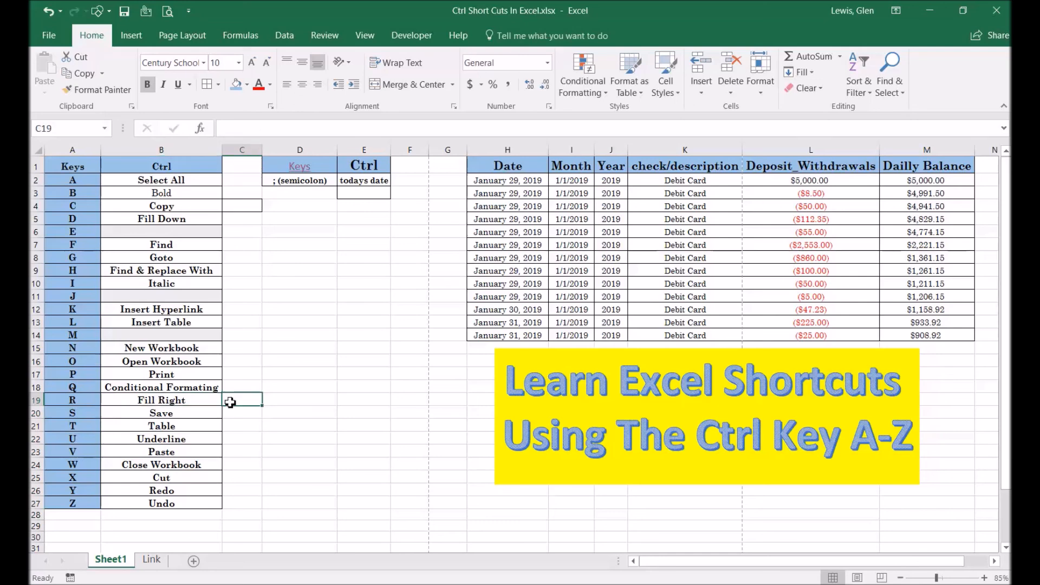
{"action": "key", "text": "ctrl+r"}
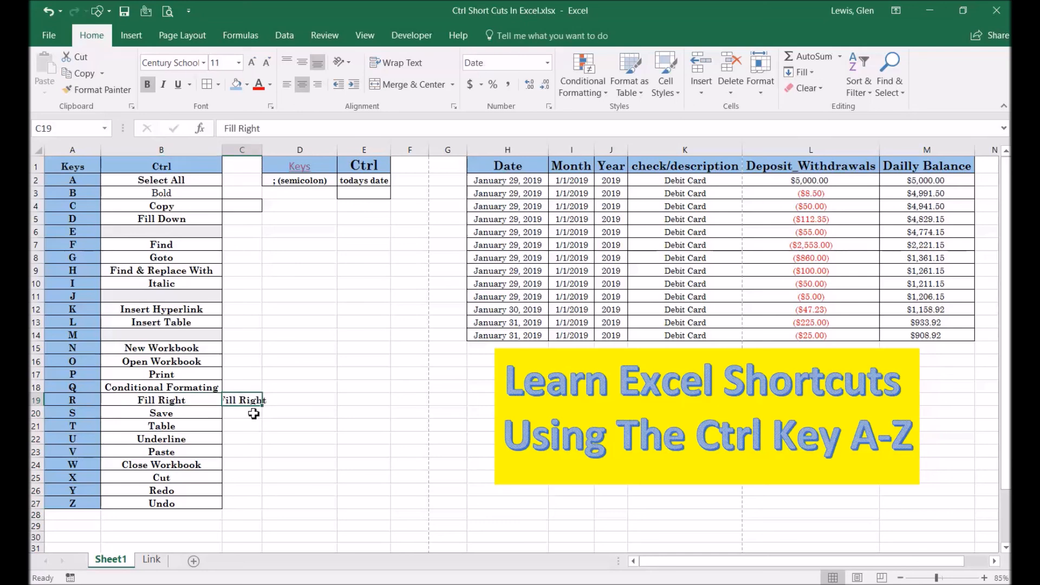
Step: AutoFit the width of column C and clear the contents of C19
{"action": "double_click", "coordinate": [266, 151]}
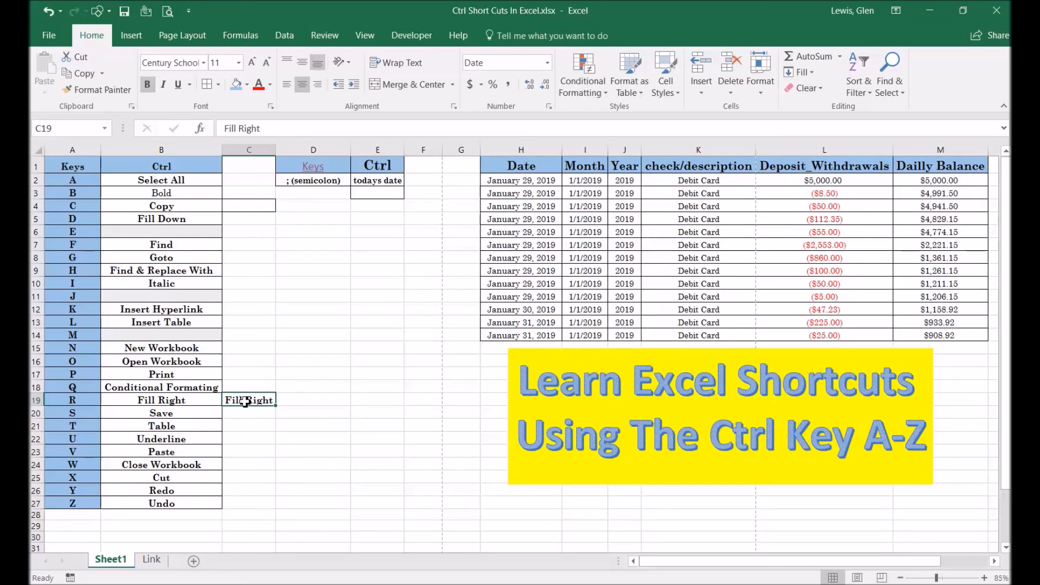
{"action": "key", "text": "Delete"}
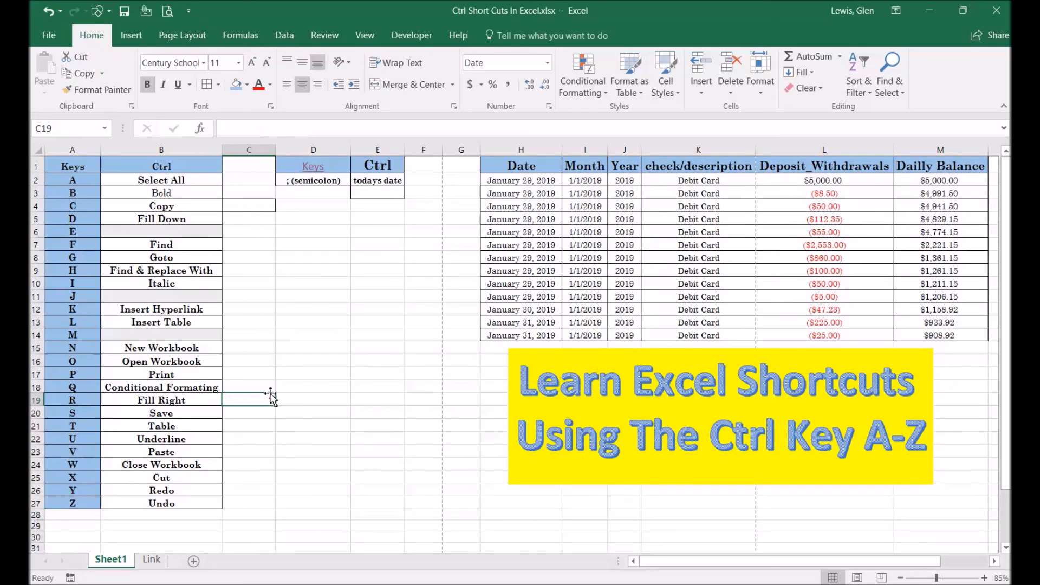
Step: Convert the transaction data in H1:M14 into a table with headers and undo the conversion
{"action": "left_click", "coordinate": [164, 415]}
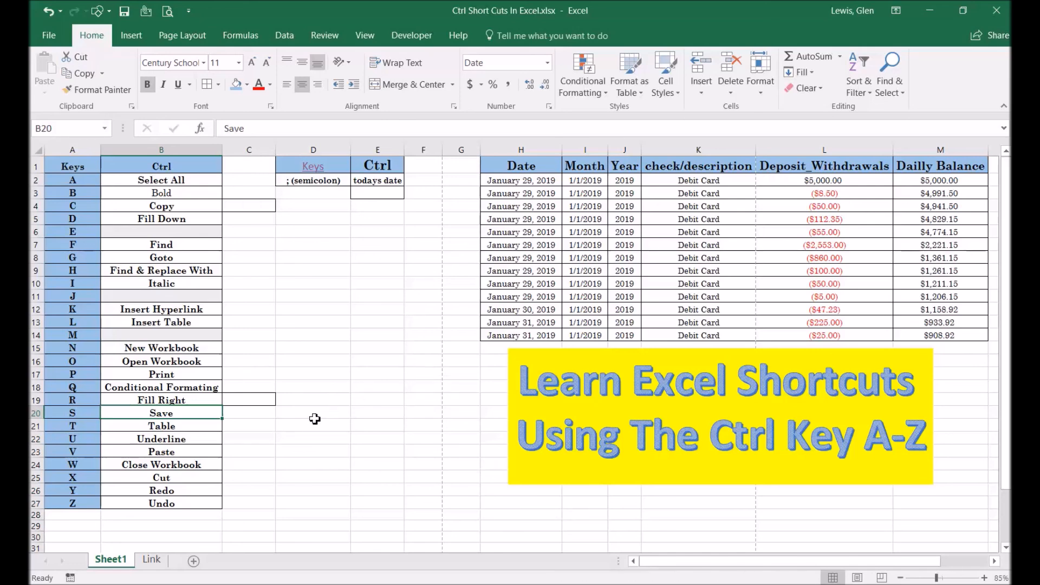
{"action": "left_click", "coordinate": [170, 428]}
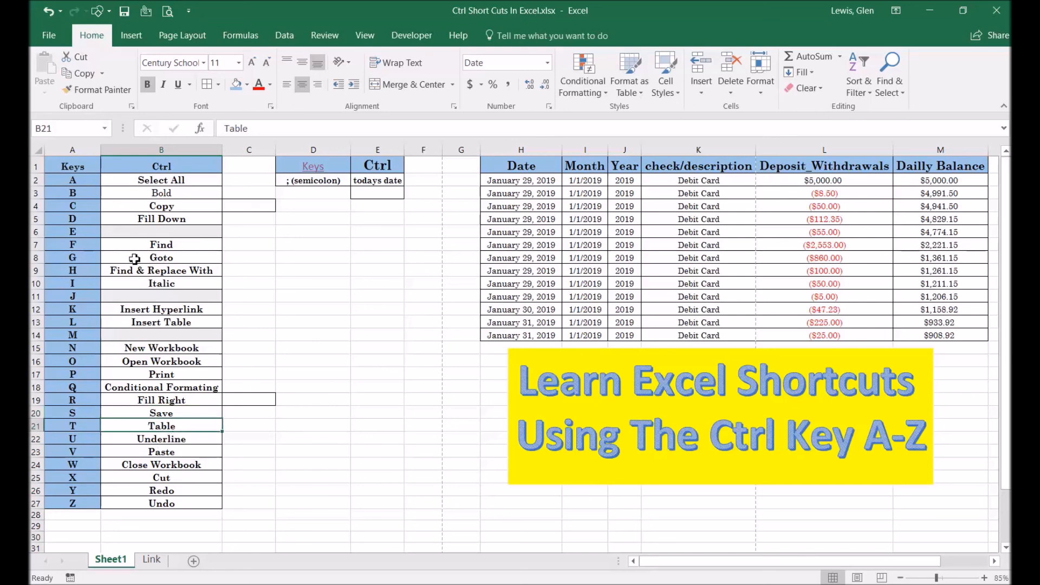
{"action": "left_click", "coordinate": [606, 206]}
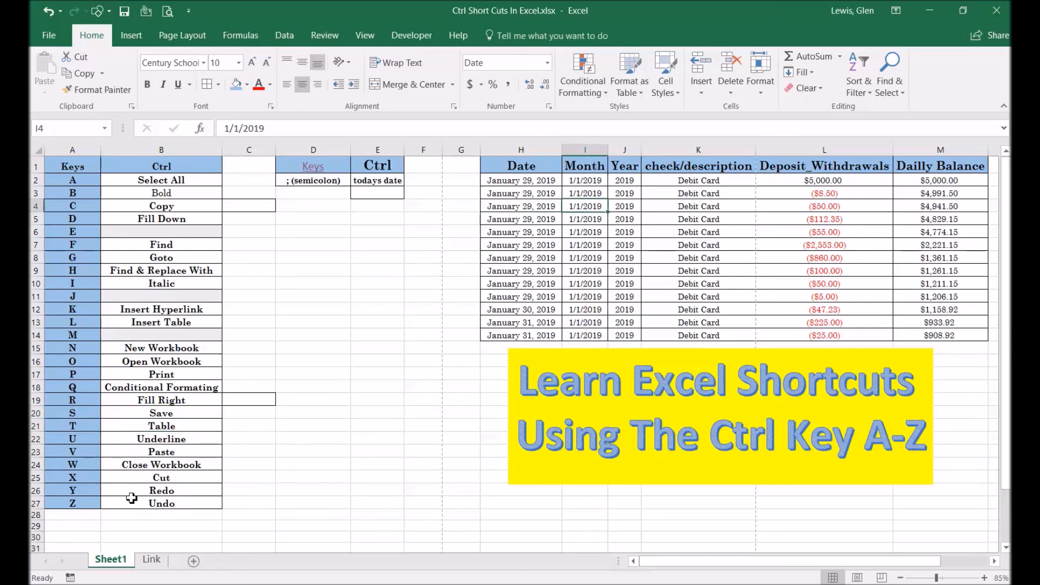
{"action": "left_click", "coordinate": [165, 427]}
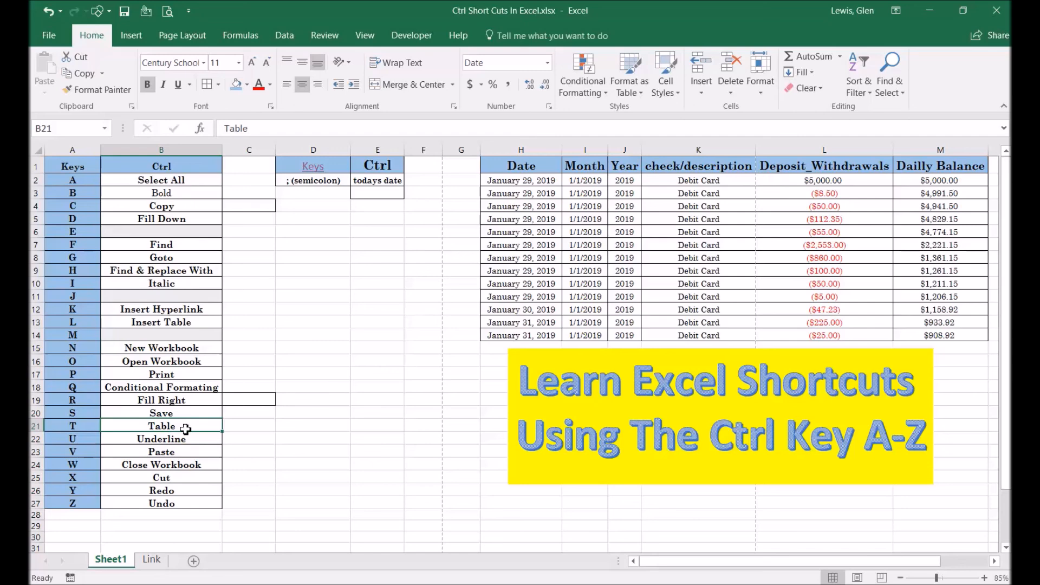
{"action": "left_click", "coordinate": [560, 242]}
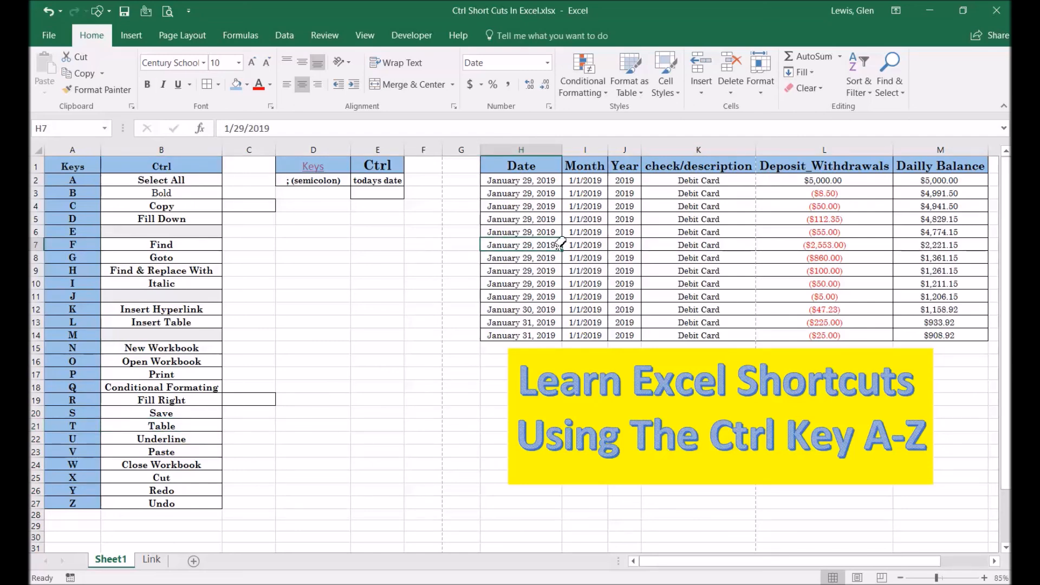
{"action": "key", "text": "ctrl+t"}
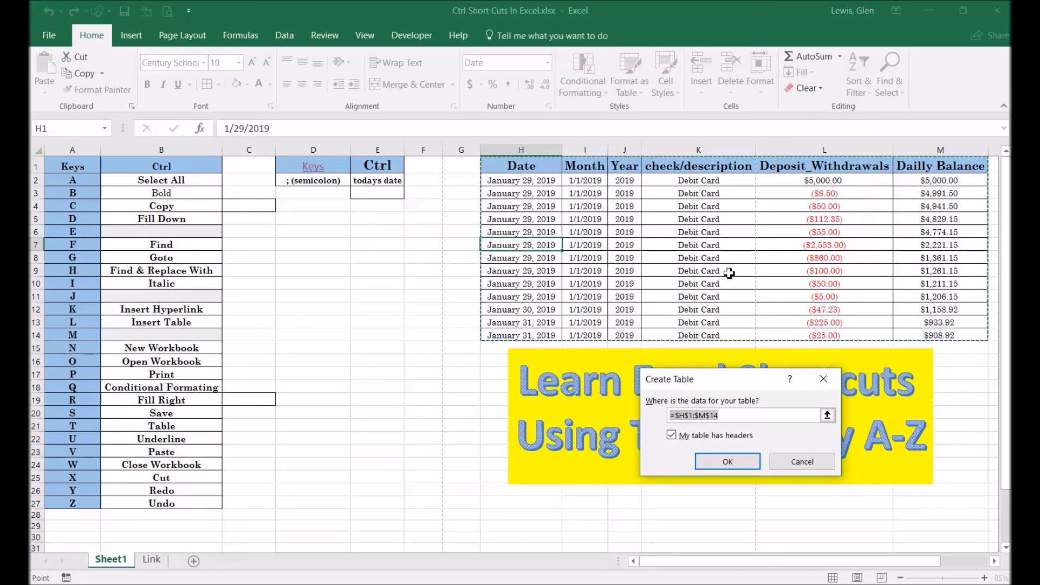
{"action": "left_click", "coordinate": [721, 461]}
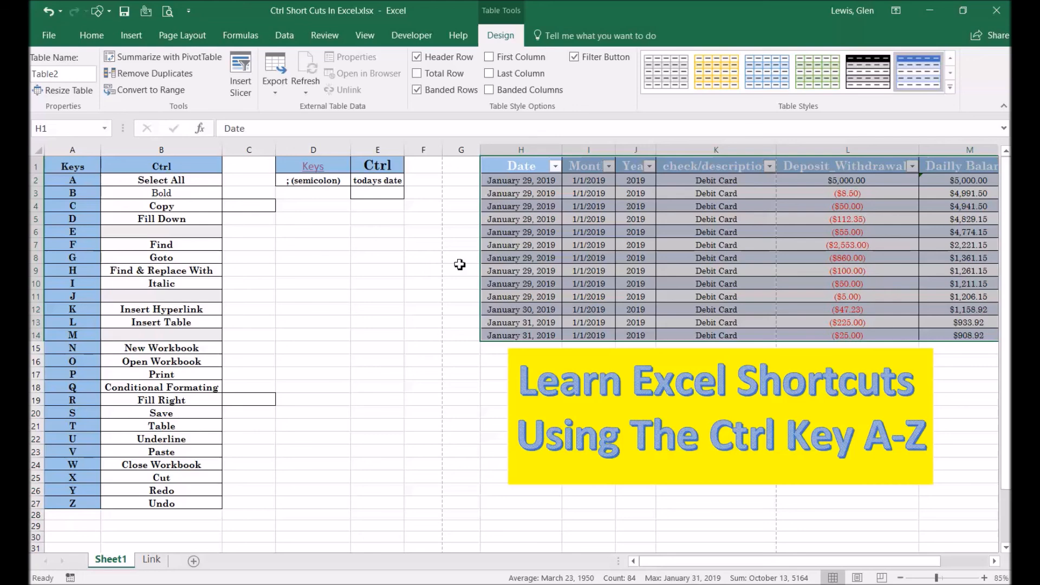
{"action": "key", "text": "ctrl+z"}
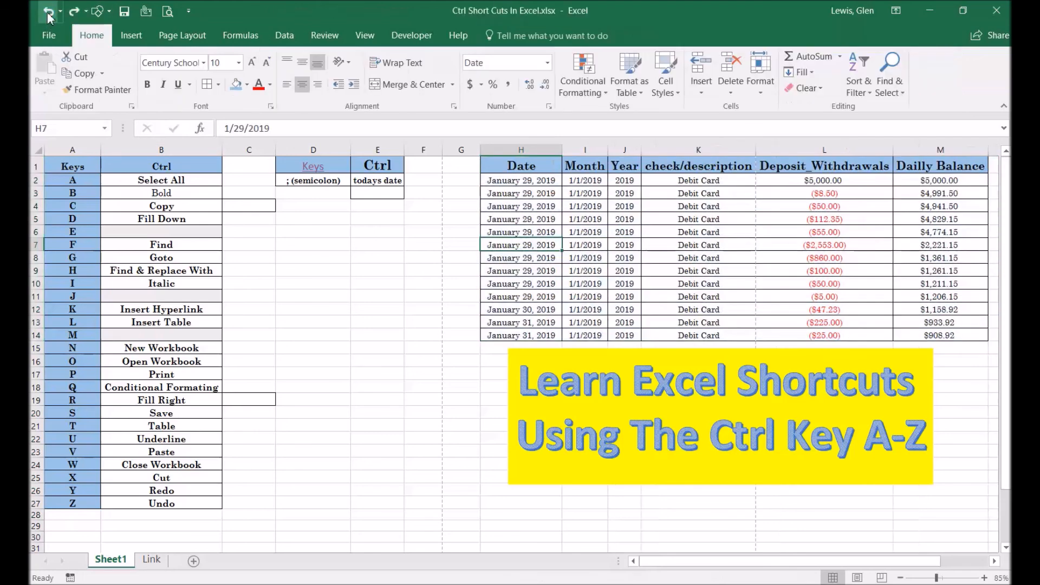
Step: Enter a first name in cell D16 and underline it
{"action": "left_click", "coordinate": [177, 441]}
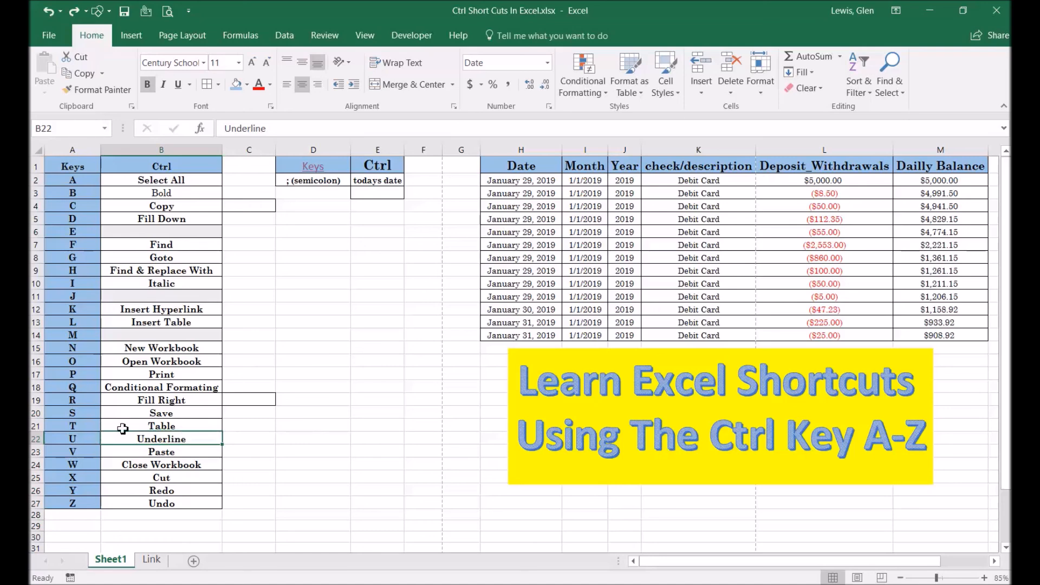
{"action": "left_click", "coordinate": [334, 364]}
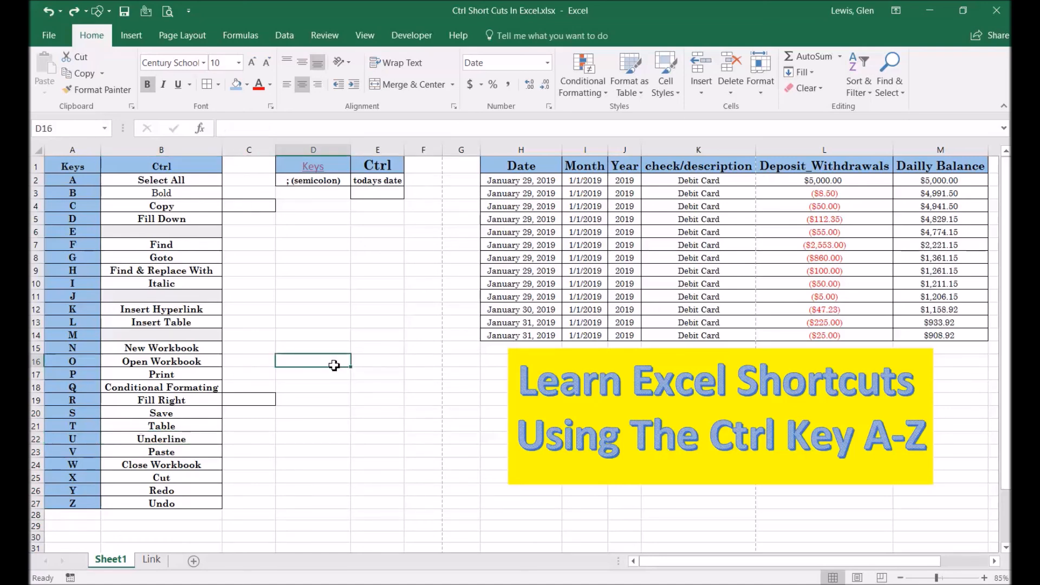
{"action": "type", "text": "Glen"}
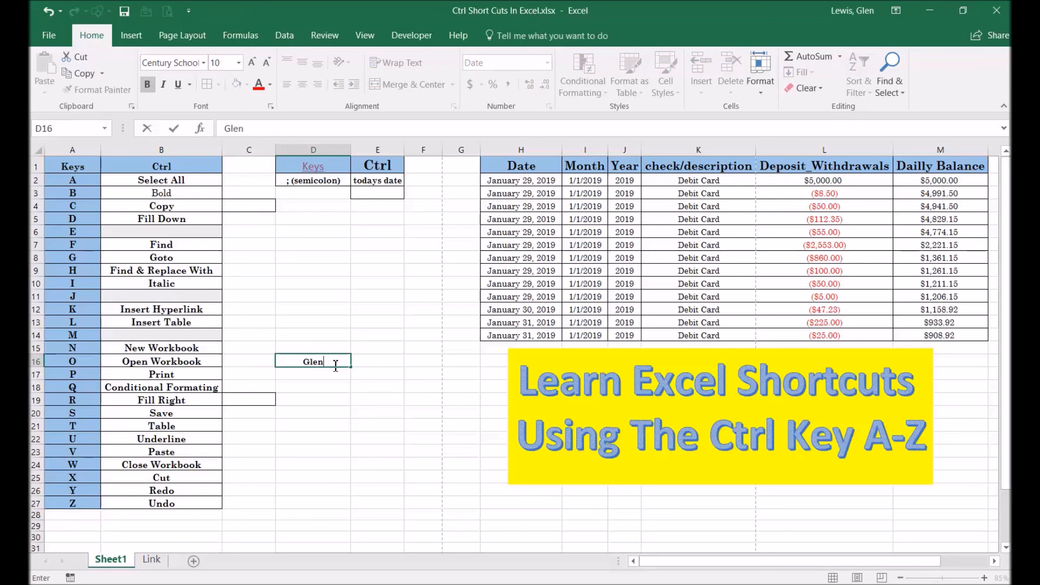
{"action": "left_click", "coordinate": [313, 413]}
{"action": "left_click", "coordinate": [315, 364]}
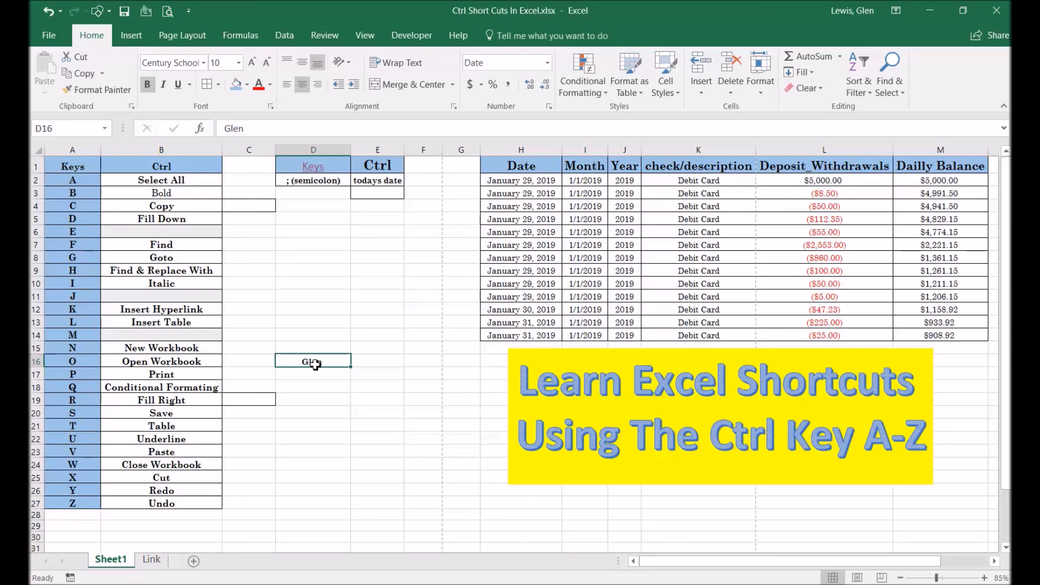
{"action": "key", "text": "ctrl+u"}
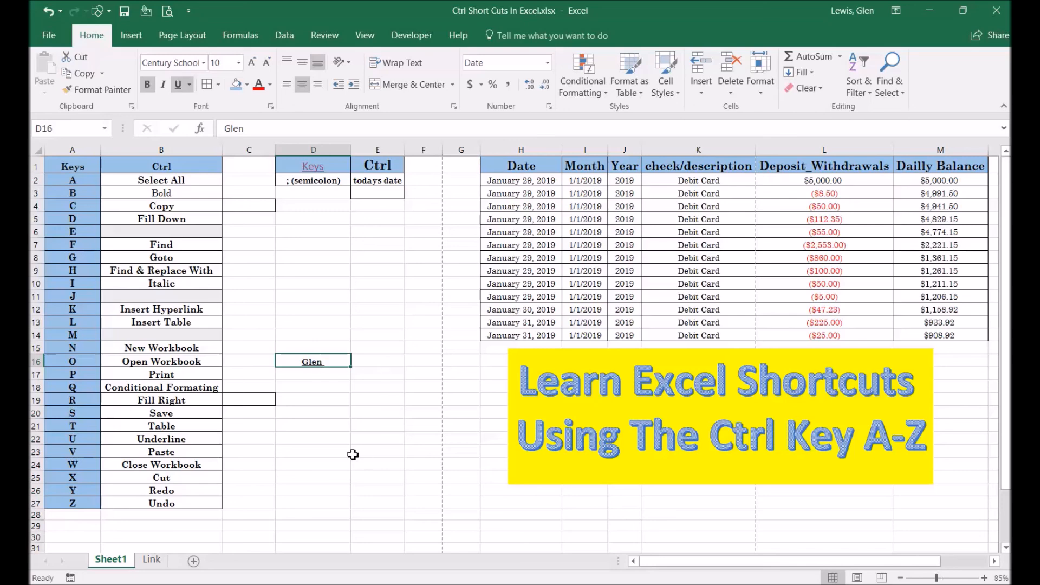
Step: Undo the underline and the name entry in D16
{"action": "left_click", "coordinate": [317, 436]}
{"action": "left_click", "coordinate": [339, 362]}
{"action": "left_click", "coordinate": [48, 11]}
{"action": "left_click", "coordinate": [48, 11]}
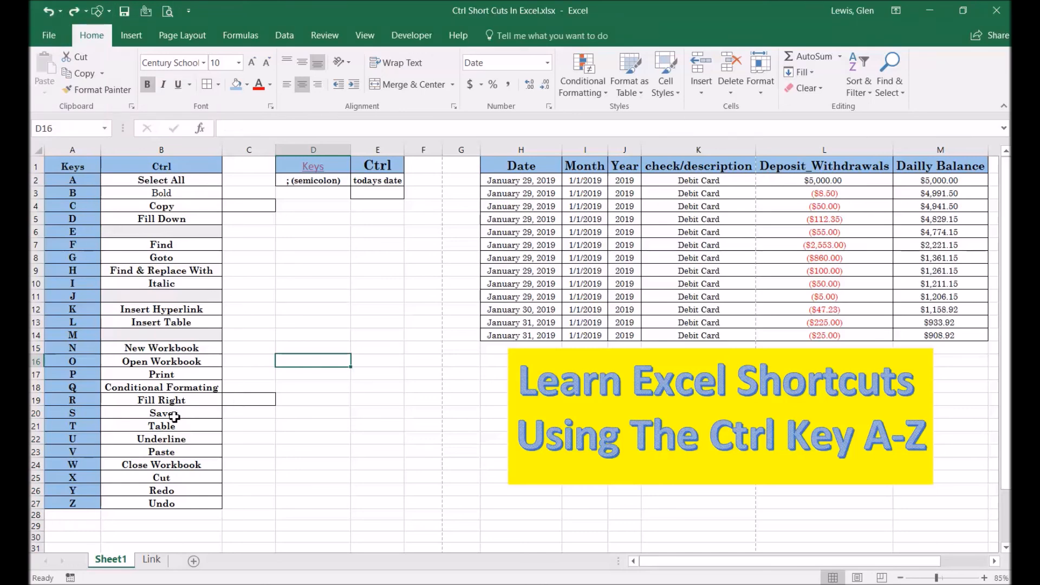
Step: Copy the Find & Replace With entry from B9 and paste it into C23
{"action": "left_click", "coordinate": [165, 455]}
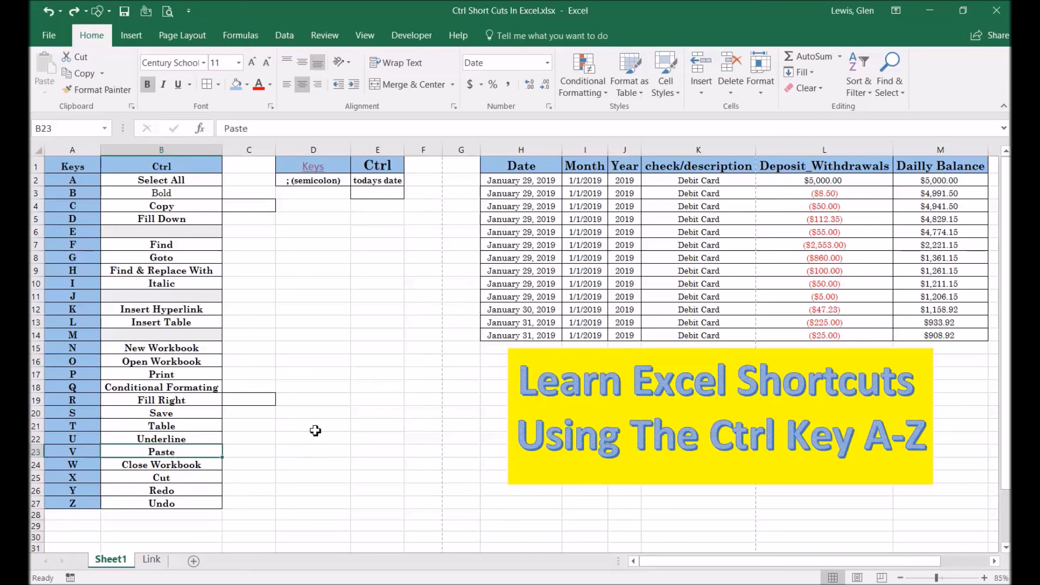
{"action": "left_click", "coordinate": [181, 271]}
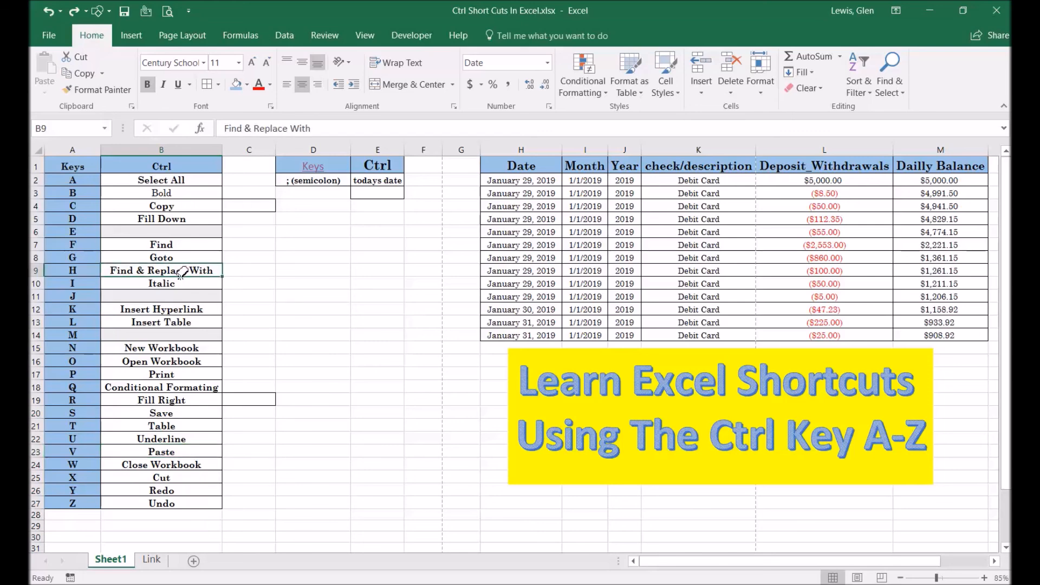
{"action": "key", "text": "ctrl+c"}
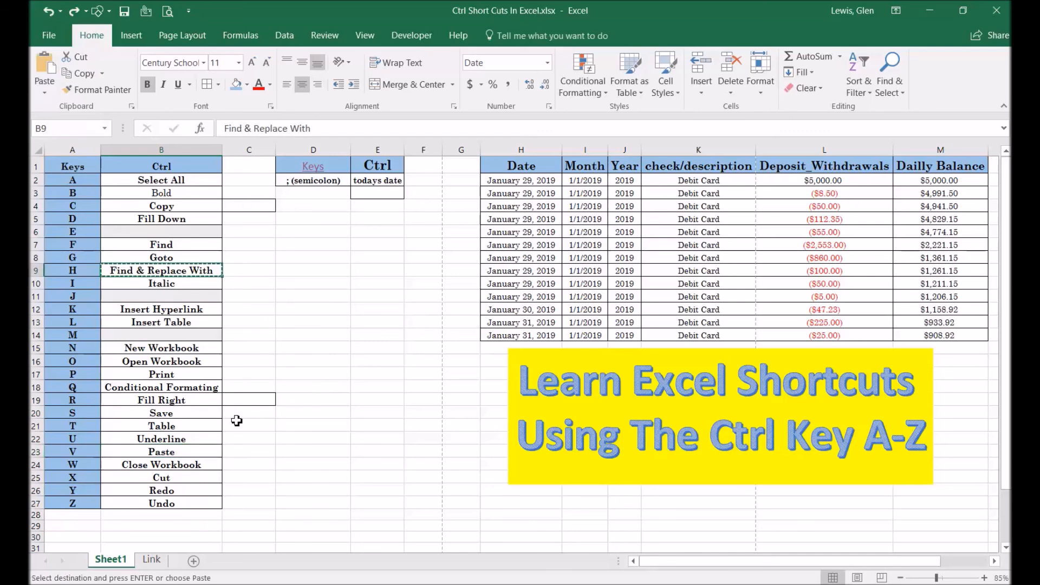
{"action": "left_click", "coordinate": [245, 452]}
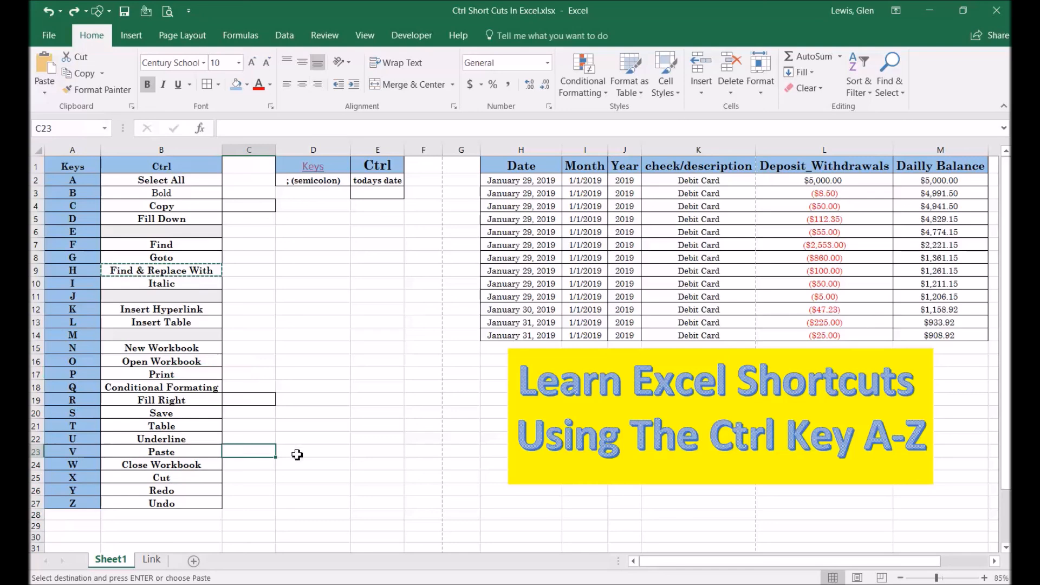
{"action": "key", "text": "ctrl+v"}
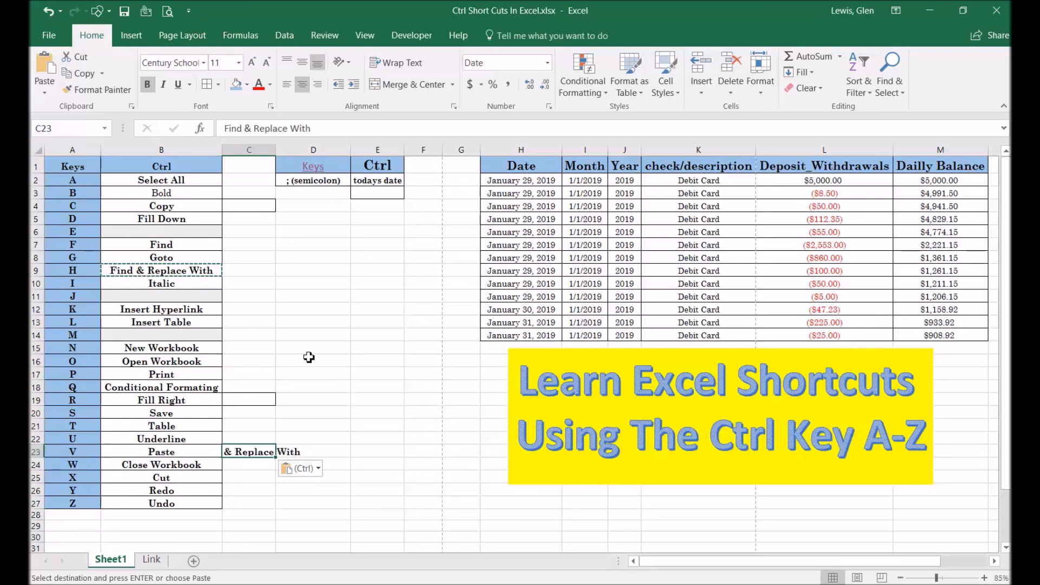
Step: Left-align cell C23 and clear its contents
{"action": "left_click", "coordinate": [287, 85]}
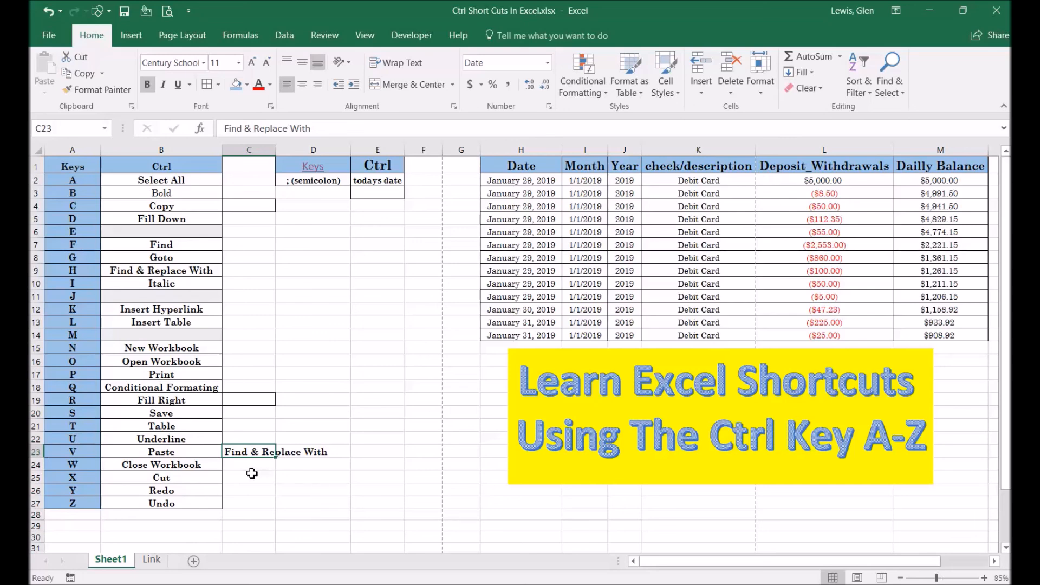
{"action": "key", "text": "Delete"}
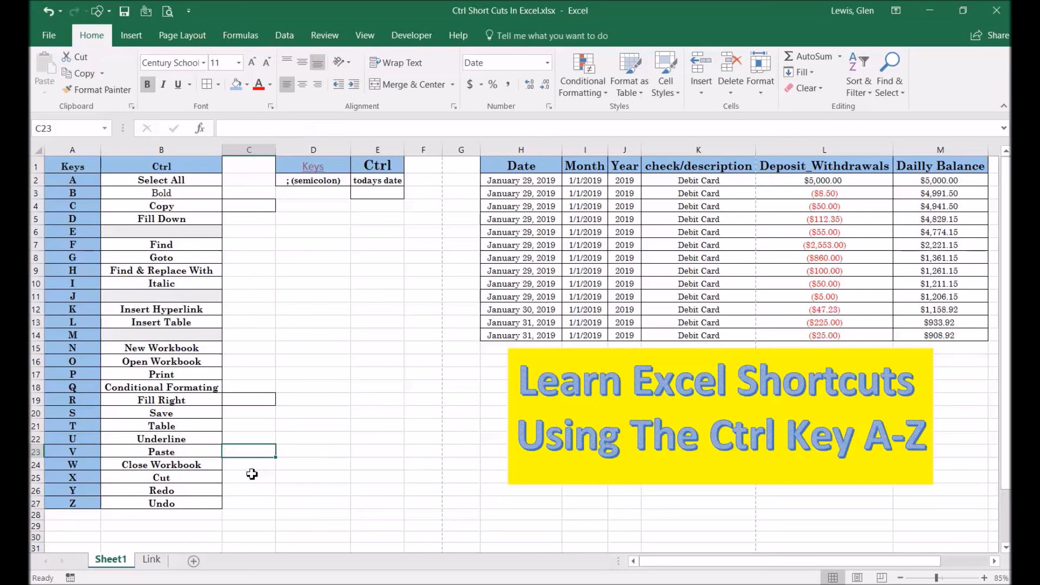
Step: Start closing the workbook and cancel at the save-changes prompt to keep it open
{"action": "left_click", "coordinate": [168, 465]}
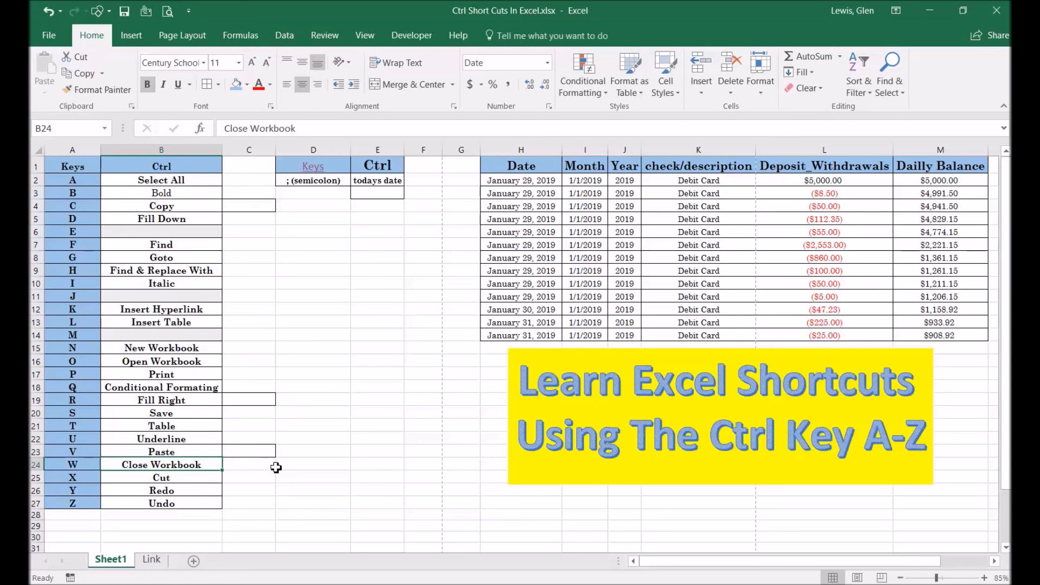
{"action": "key", "text": "ctrl+w"}
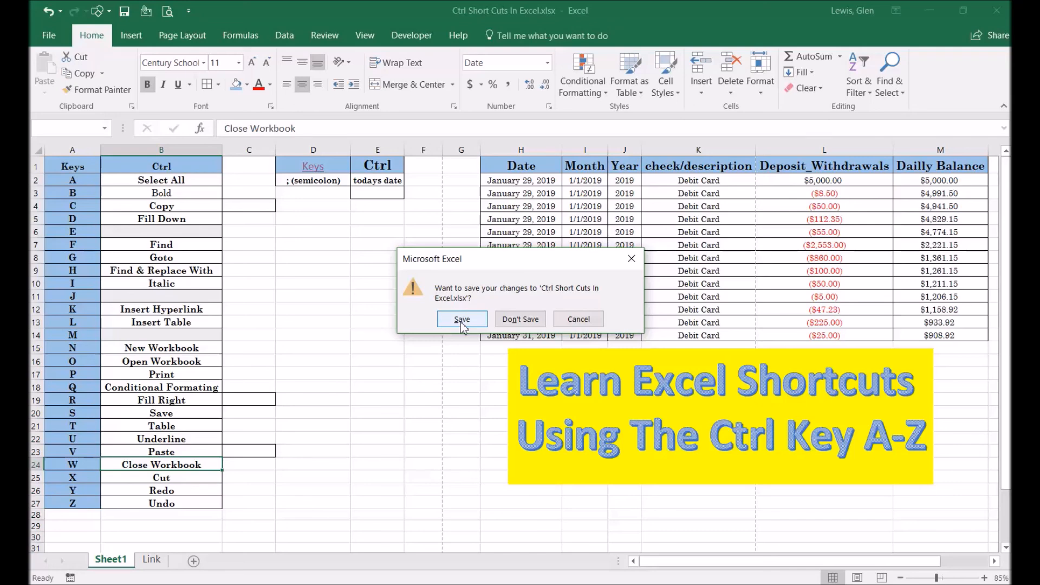
{"action": "left_click", "coordinate": [584, 321]}
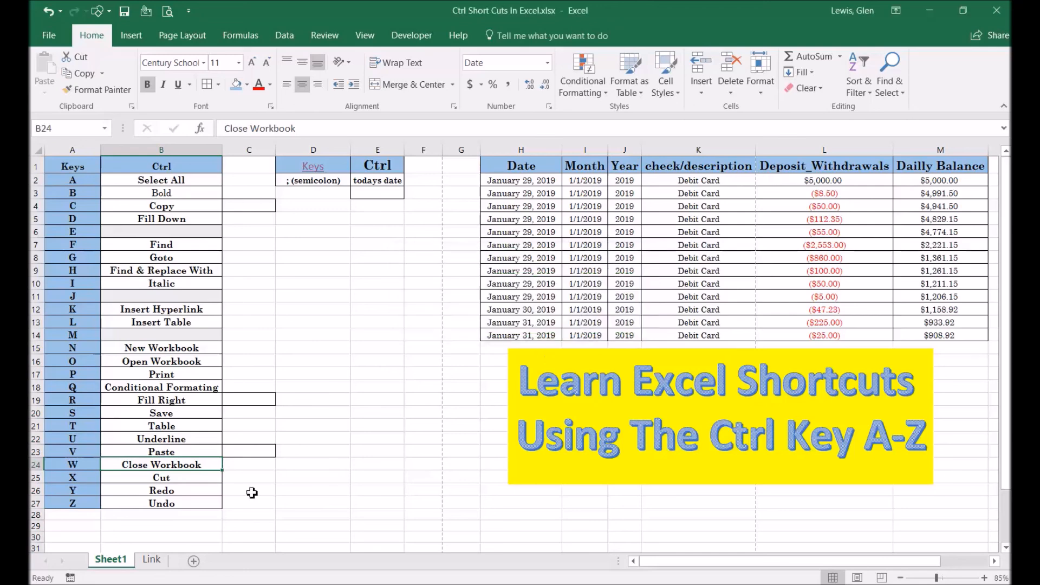
Step: Move the Cut entry from B25 to C25 using Cut and Paste
{"action": "left_click", "coordinate": [171, 481]}
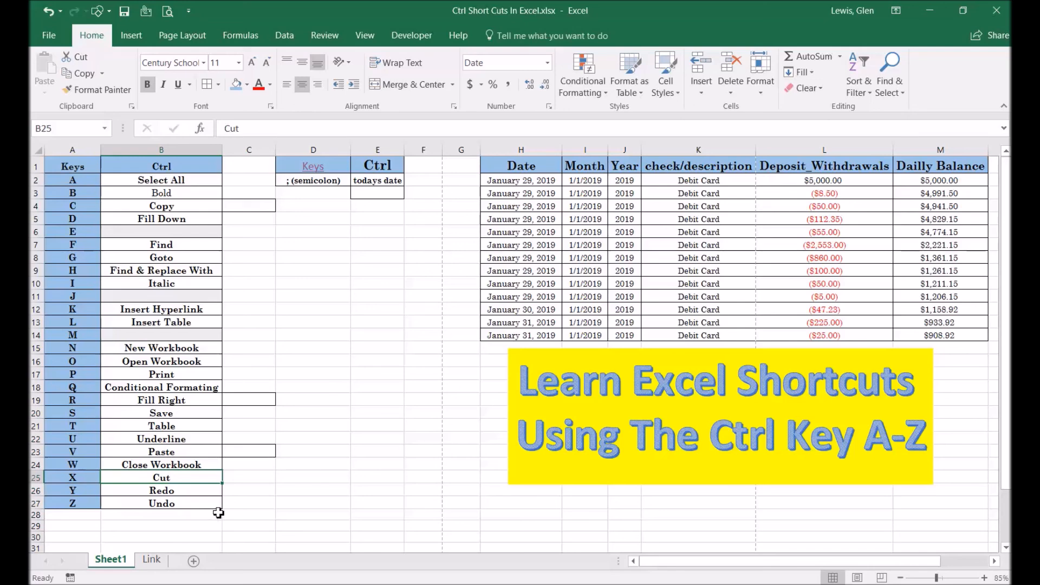
{"action": "key", "text": "ctrl+x"}
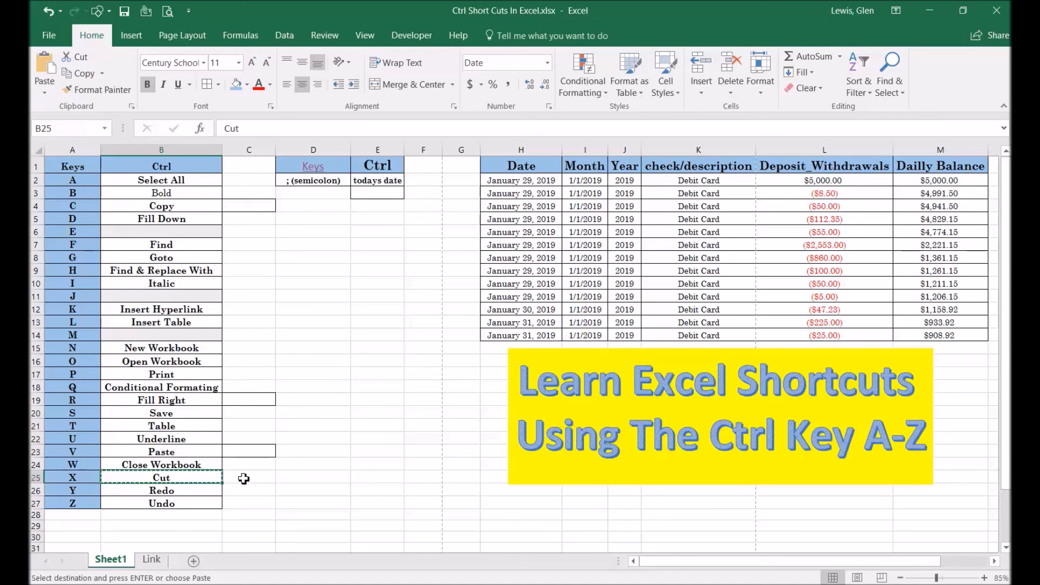
{"action": "left_click", "coordinate": [244, 479]}
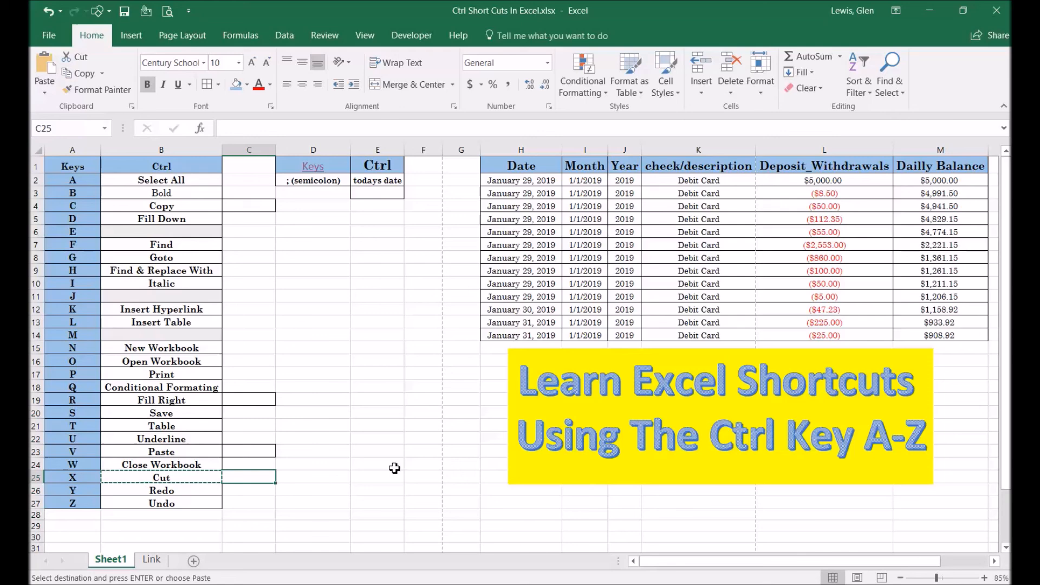
{"action": "key", "text": "ctrl+v"}
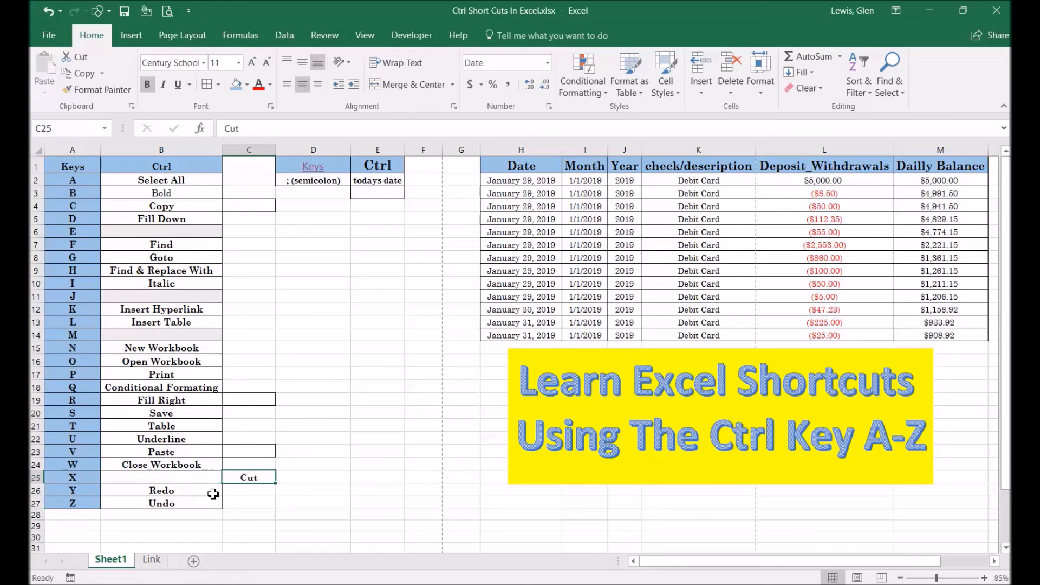
Step: Undo the move of the Cut entry and leave cut mode
{"action": "left_click", "coordinate": [140, 479]}
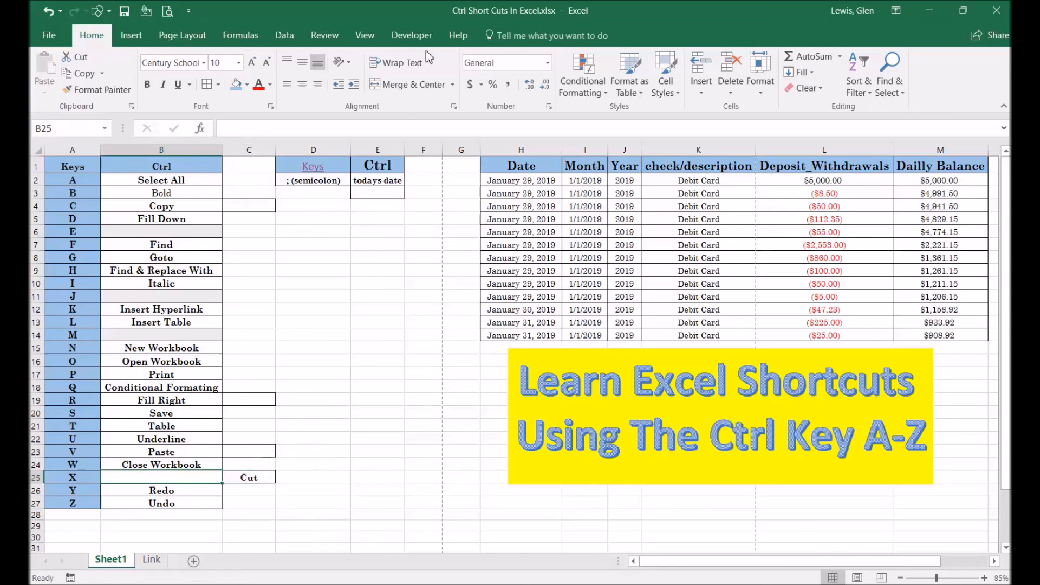
{"action": "left_click", "coordinate": [45, 20]}
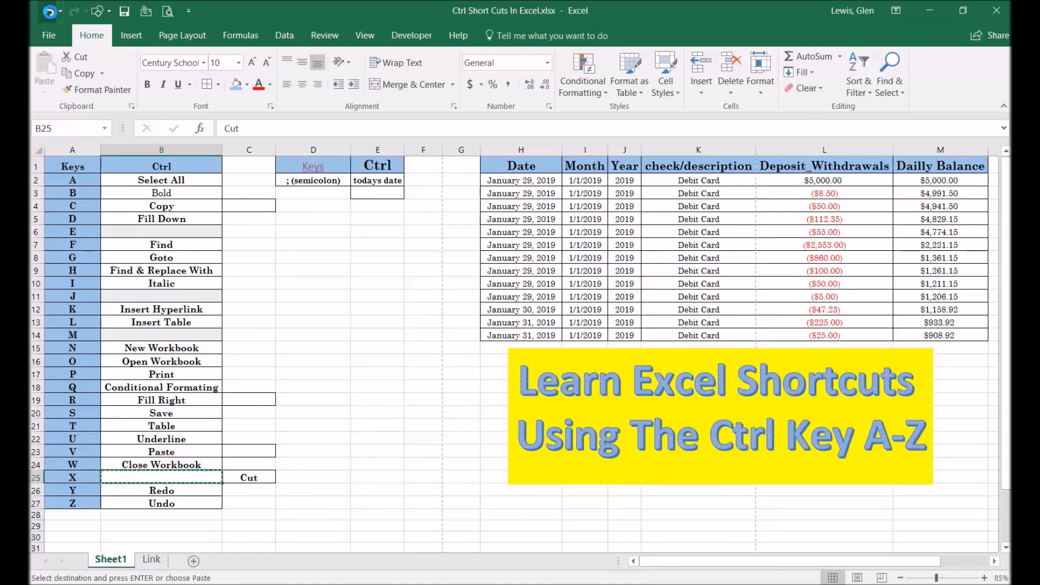
{"action": "double_click", "coordinate": [249, 477]}
{"action": "left_click", "coordinate": [253, 527]}
Step: Enter a first name in C26, beside the Redo entry
{"action": "left_click", "coordinate": [171, 497]}
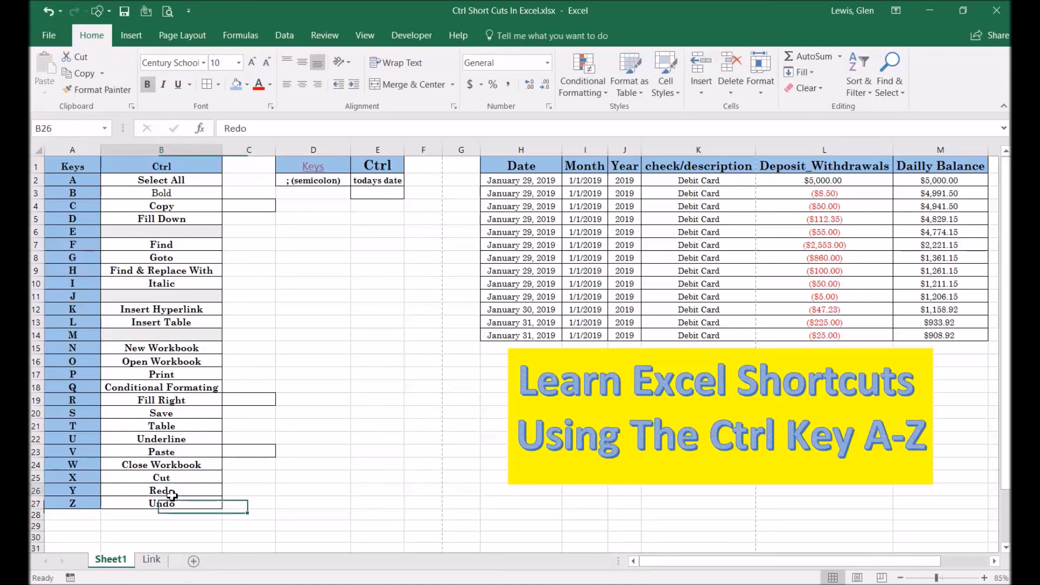
{"action": "left_click", "coordinate": [173, 492]}
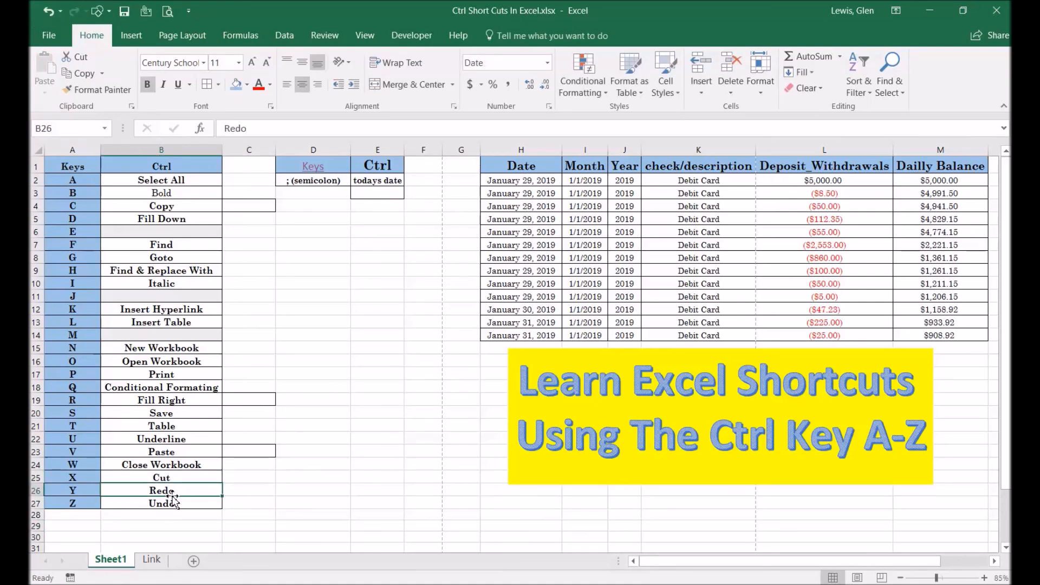
{"action": "left_click", "coordinate": [243, 493]}
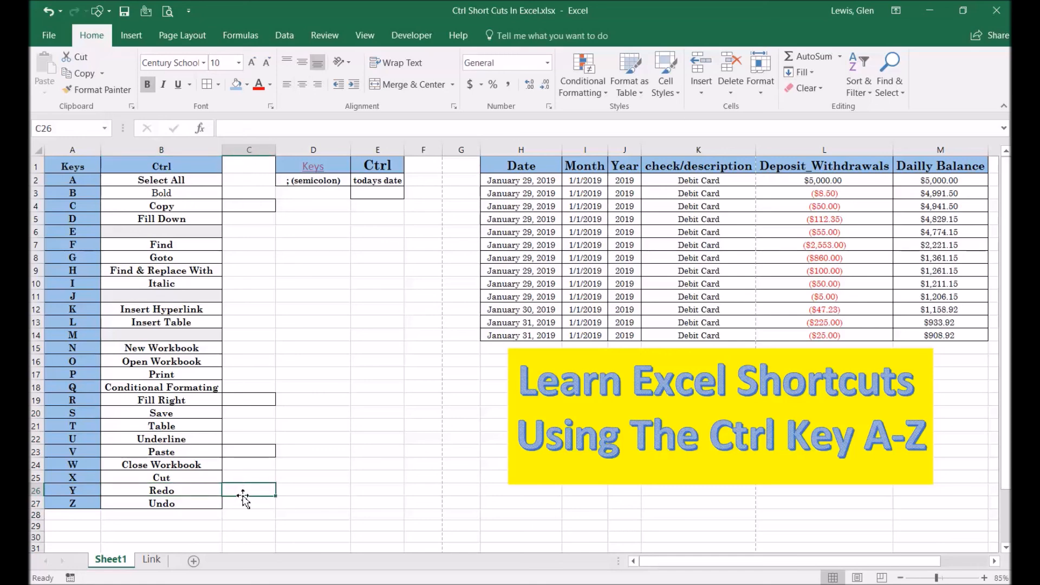
{"action": "type", "text": "kkk"}
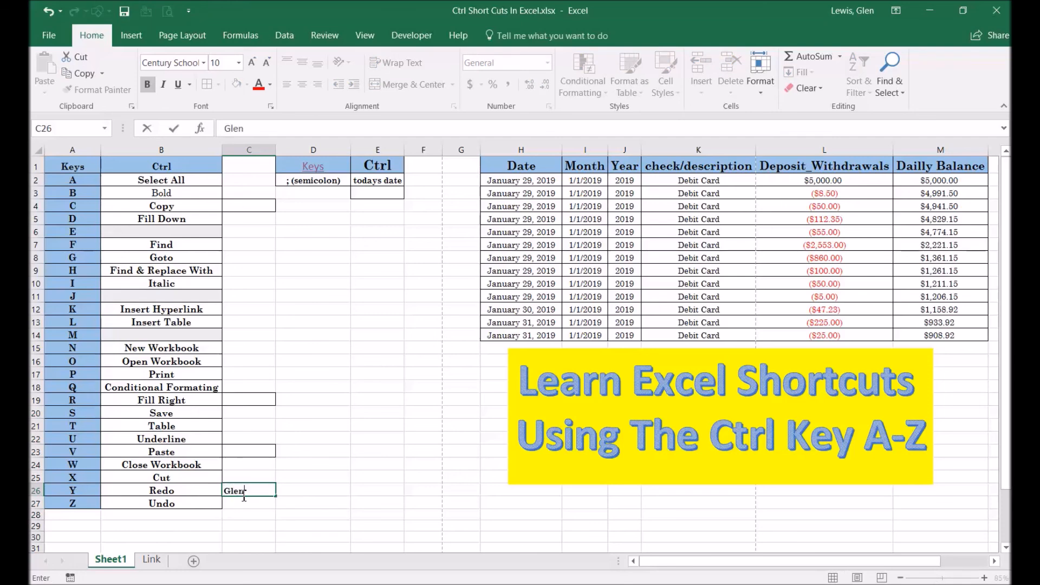
{"action": "type", "text": "Glen"}
{"action": "left_click", "coordinate": [283, 530]}
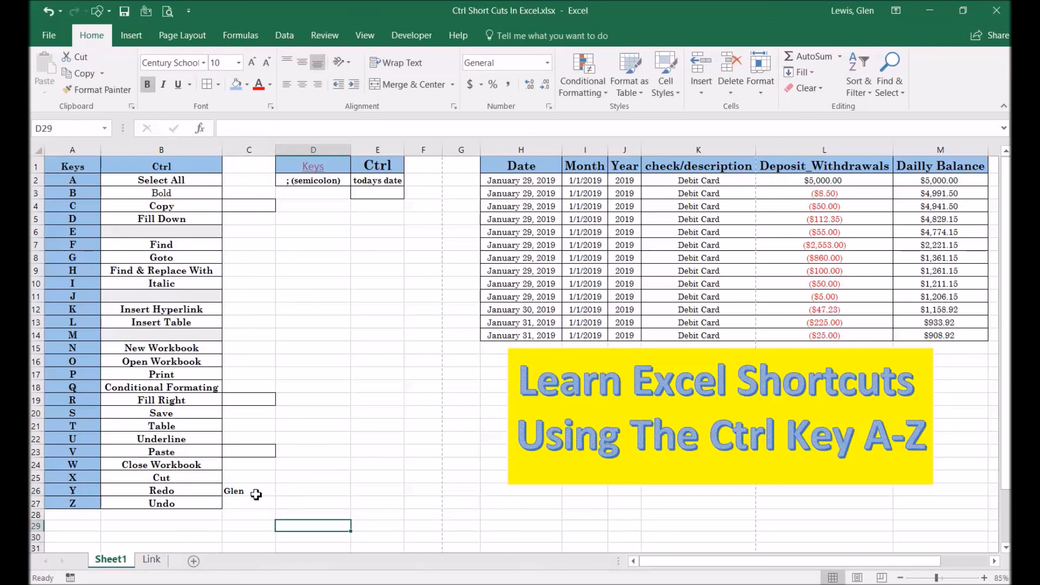
Step: Undo the first name entered in C26, beside the Redo entry, and restore it with Redo
{"action": "key", "text": "ctrl+z"}
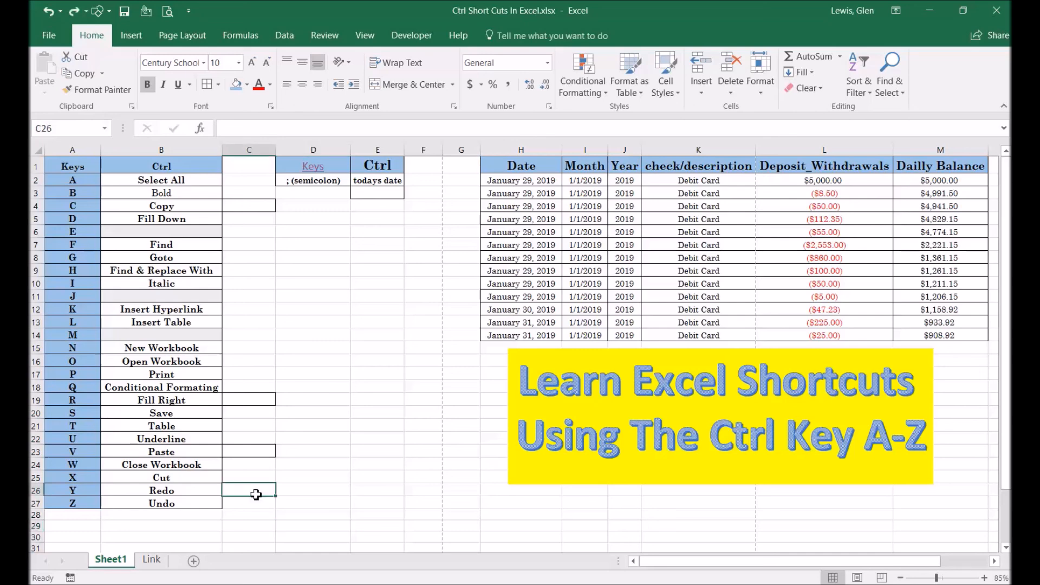
{"action": "left_click", "coordinate": [174, 493]}
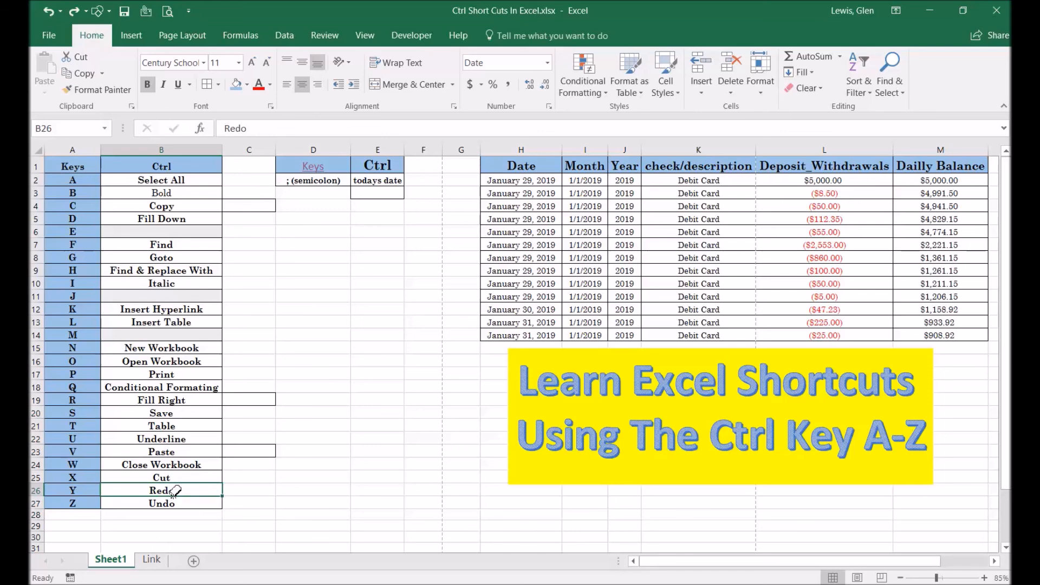
{"action": "key", "text": "ctrl+y"}
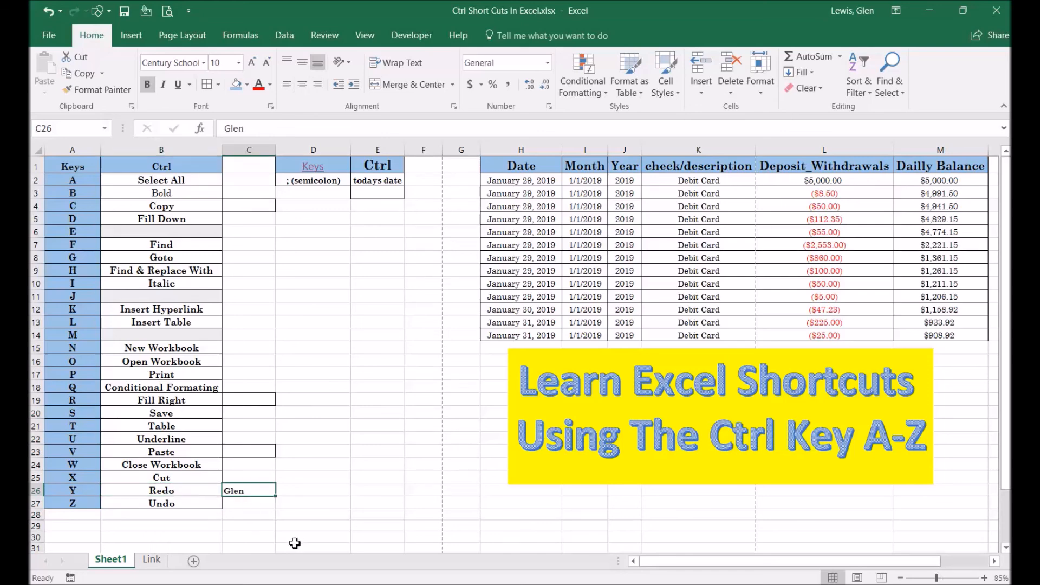
Step: Remove the restored first name from C26 so the cell is empty again
{"action": "key", "text": "ctrl+z"}
{"action": "left_click", "coordinate": [348, 423]}
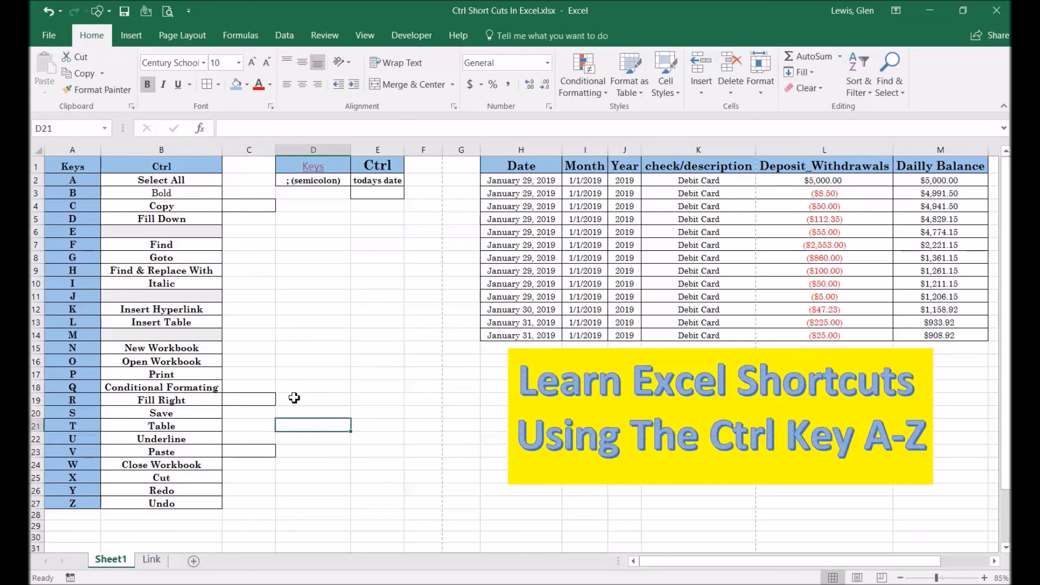
Step: Insert today's date, January 30, 2019, as a static value in the empty cell D8 and select that cell
{"action": "left_click", "coordinate": [312, 257]}
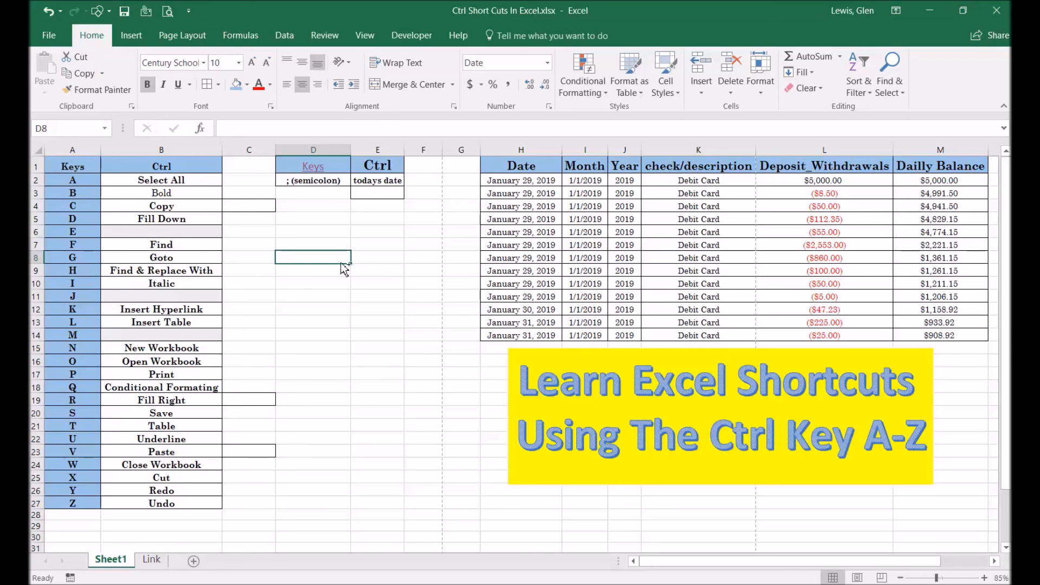
{"action": "key", "text": "ctrl+semicolon"}
{"action": "left_click", "coordinate": [318, 297]}
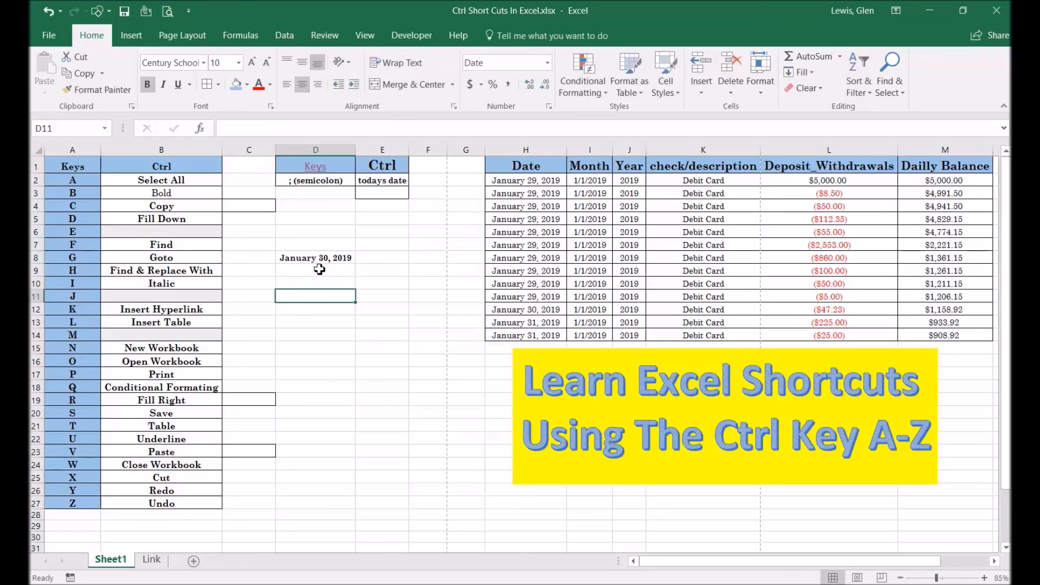
{"action": "left_click", "coordinate": [330, 259]}
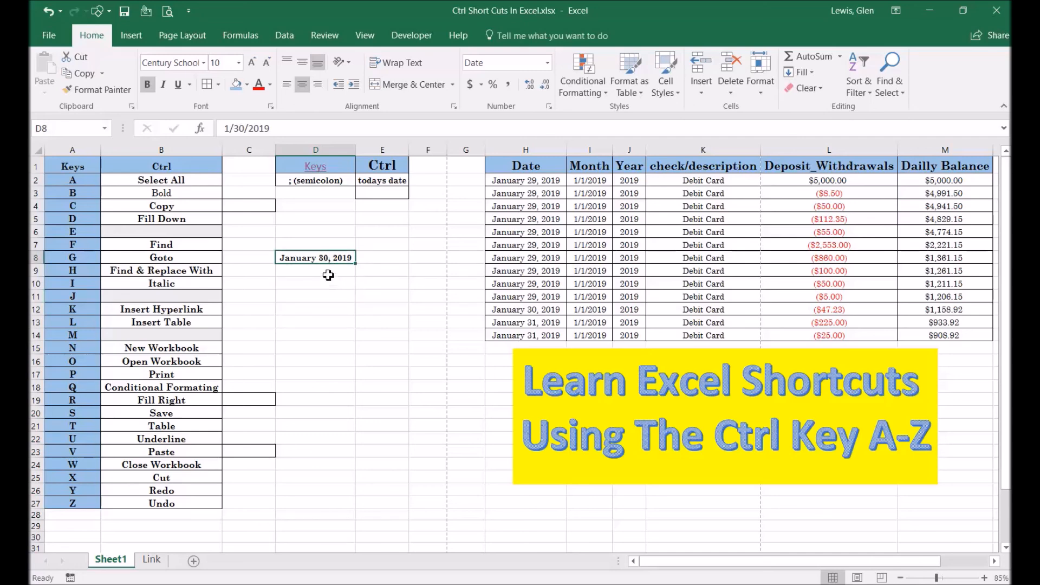